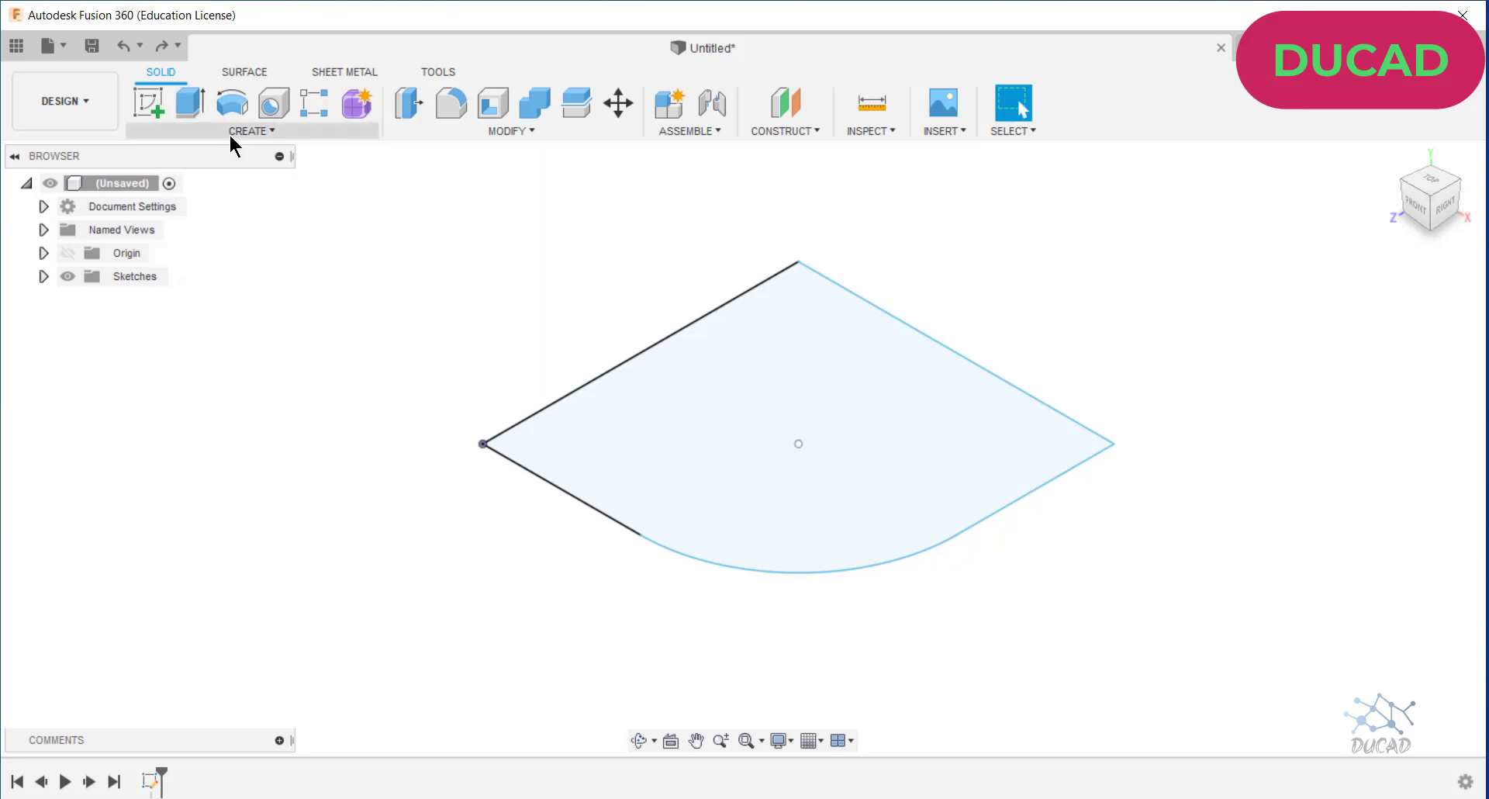
click(229, 131)
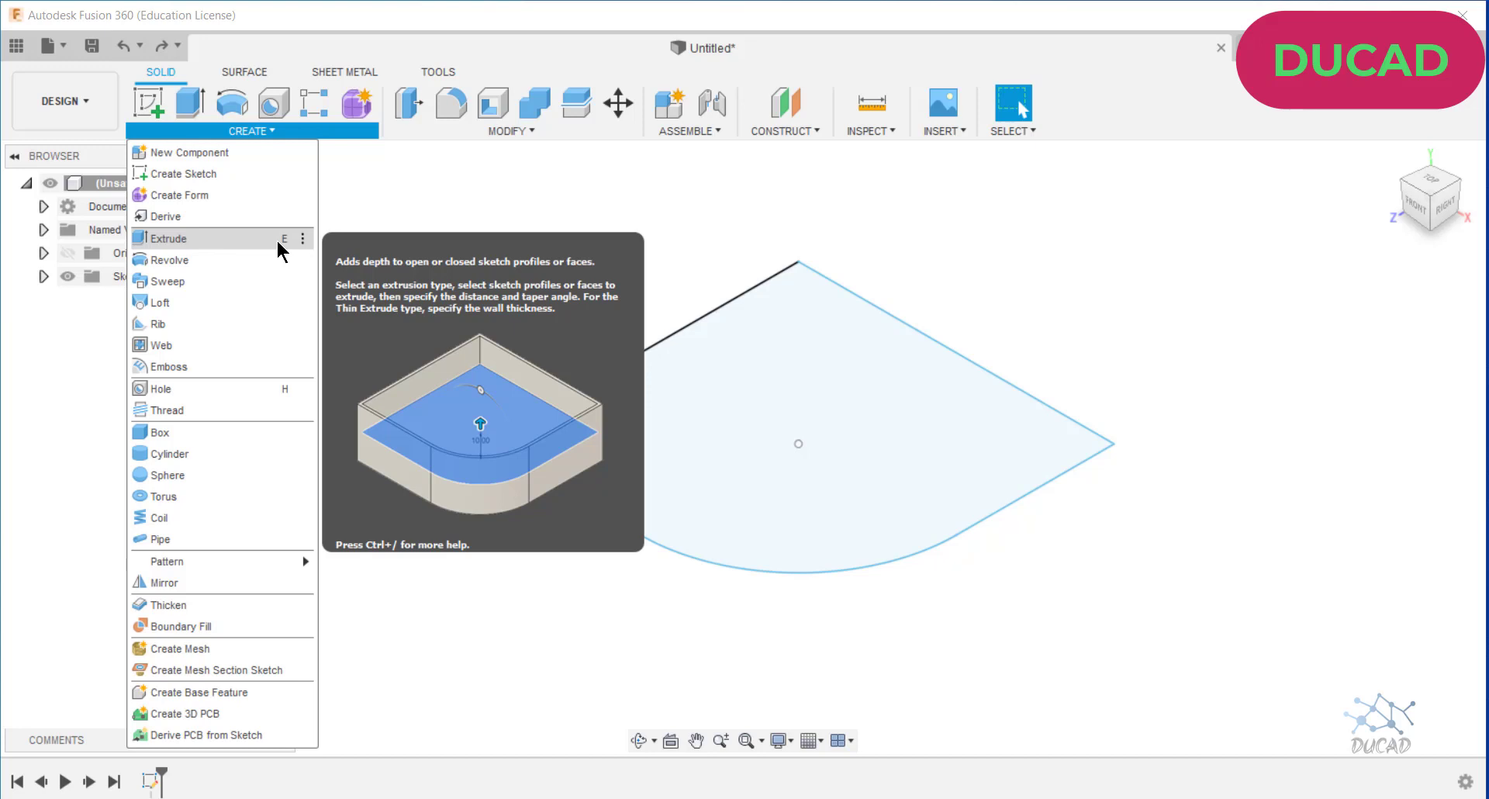
click(364, 209)
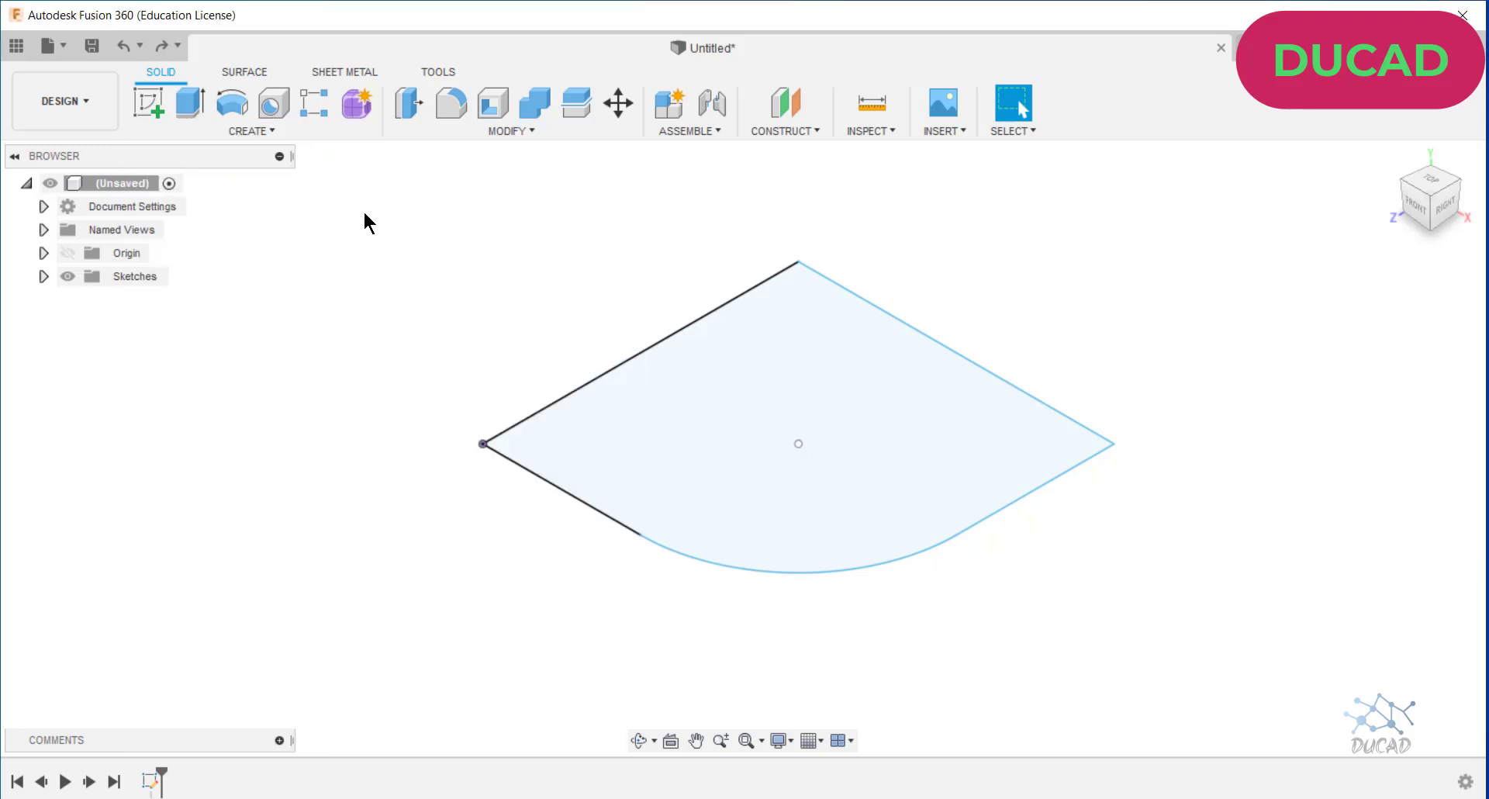
right_click(364, 221)
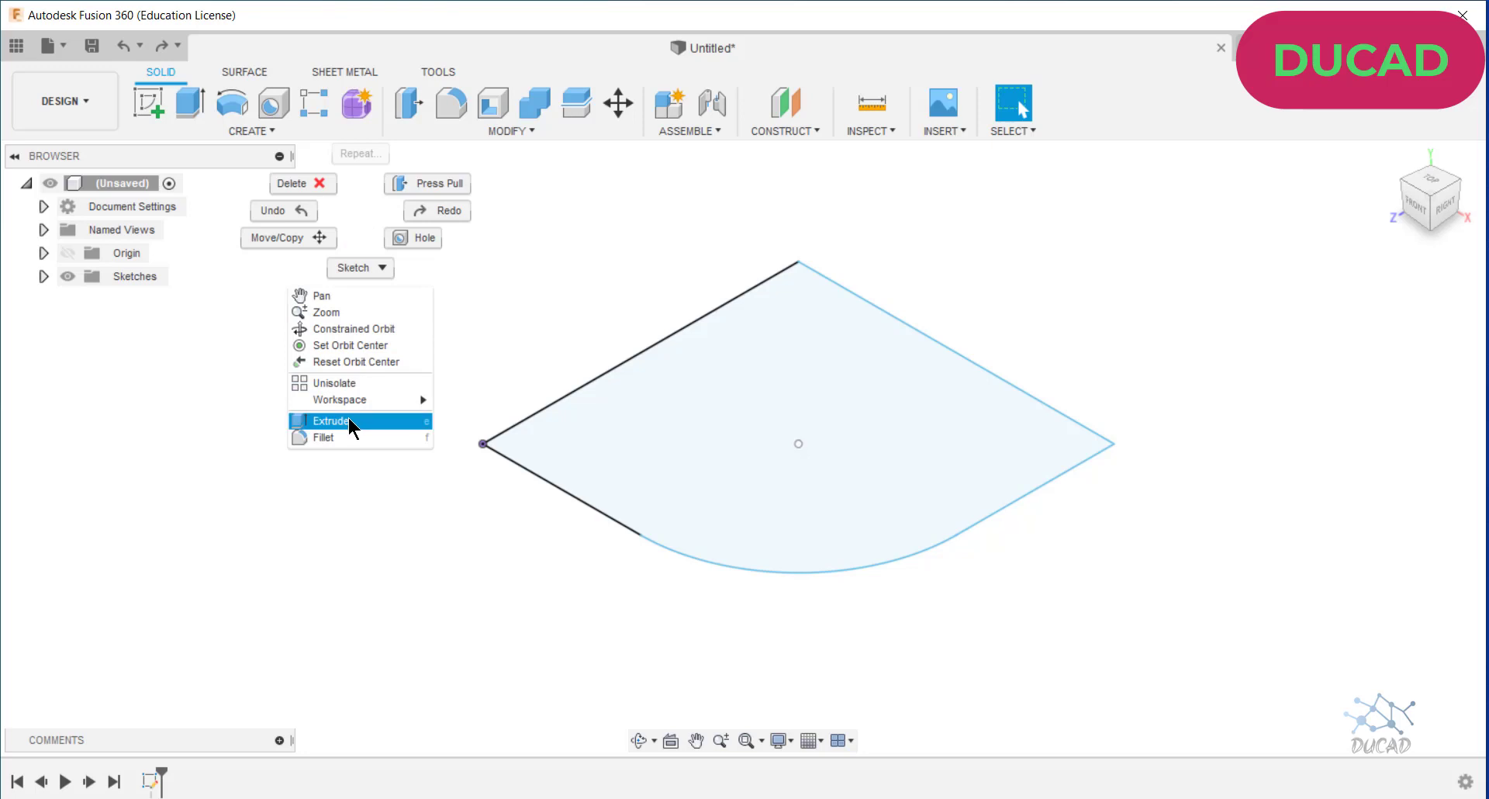
click(229, 339)
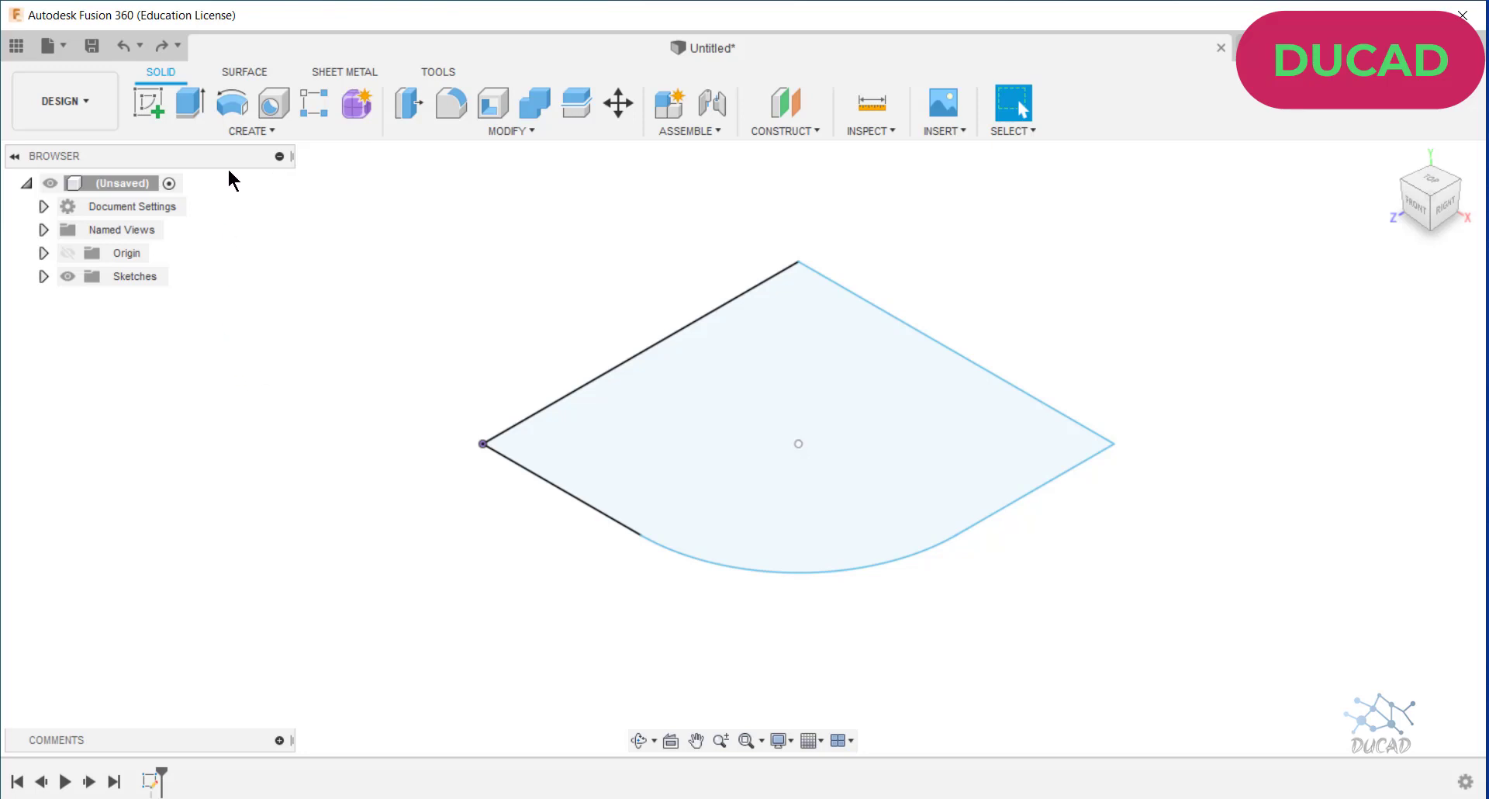
Start an Extrude, clear its profile selection and reselect the closed sketch profile with the rounded corner.
click(244, 131)
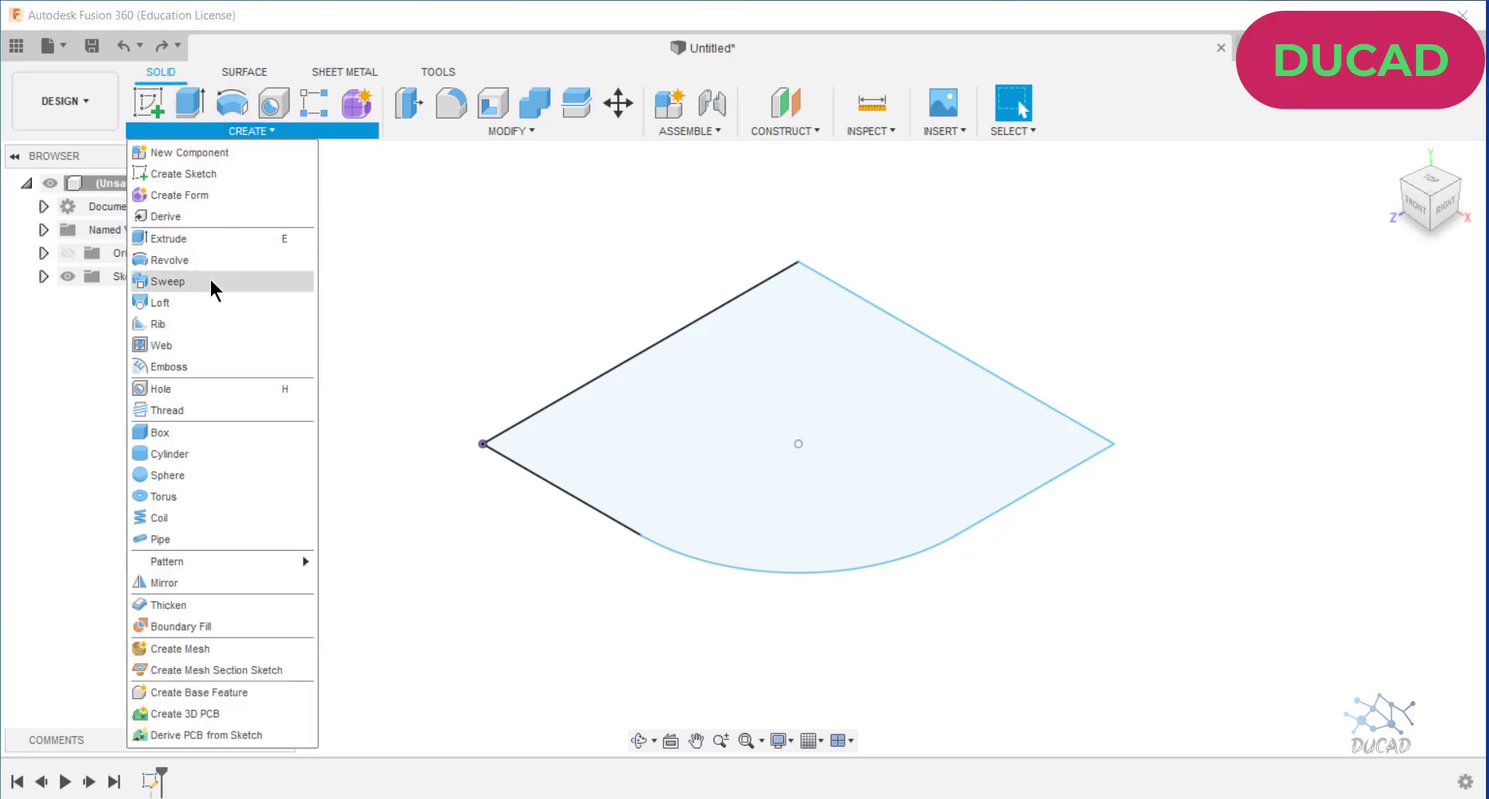
click(187, 237)
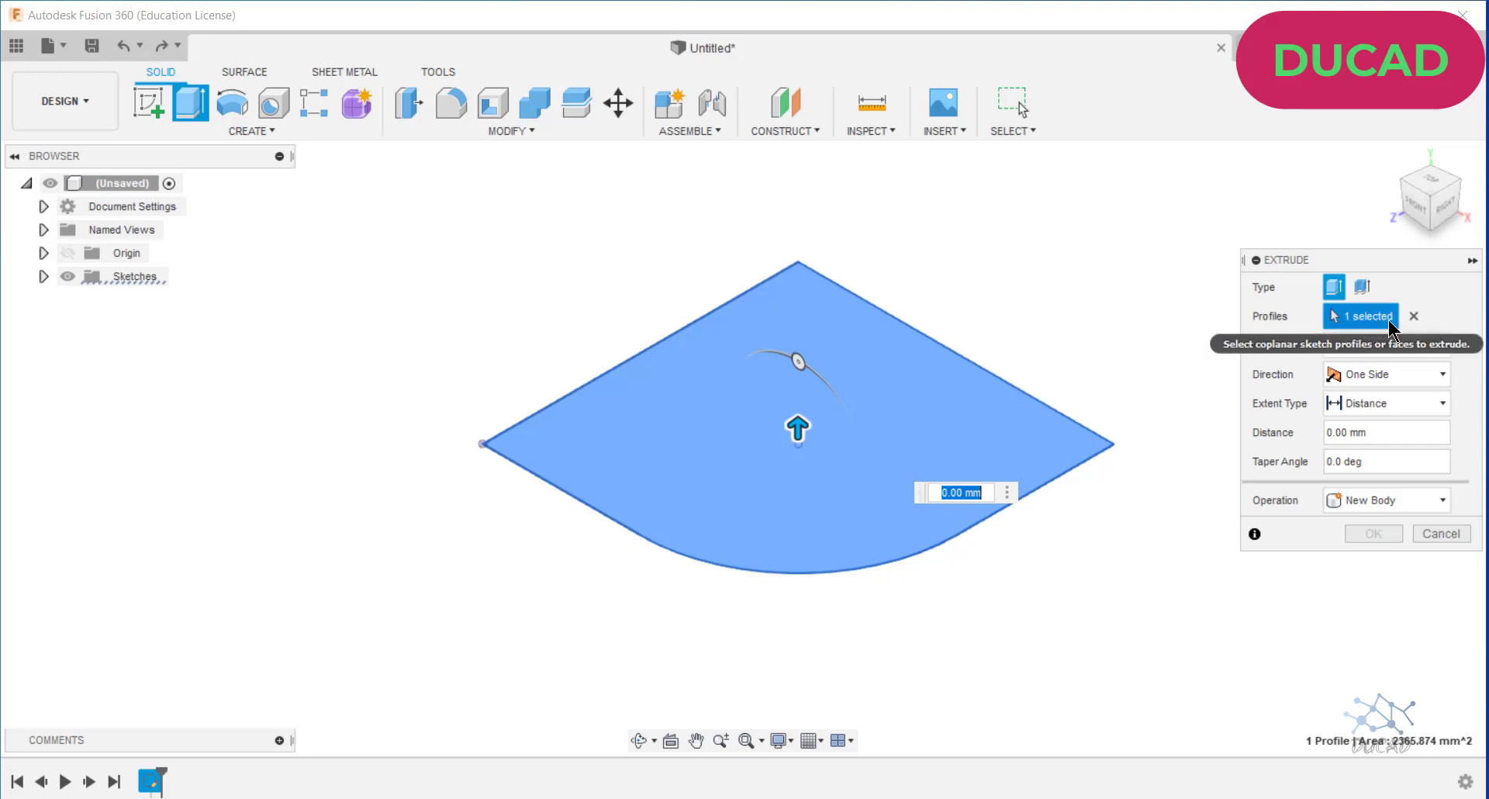
click(1412, 316)
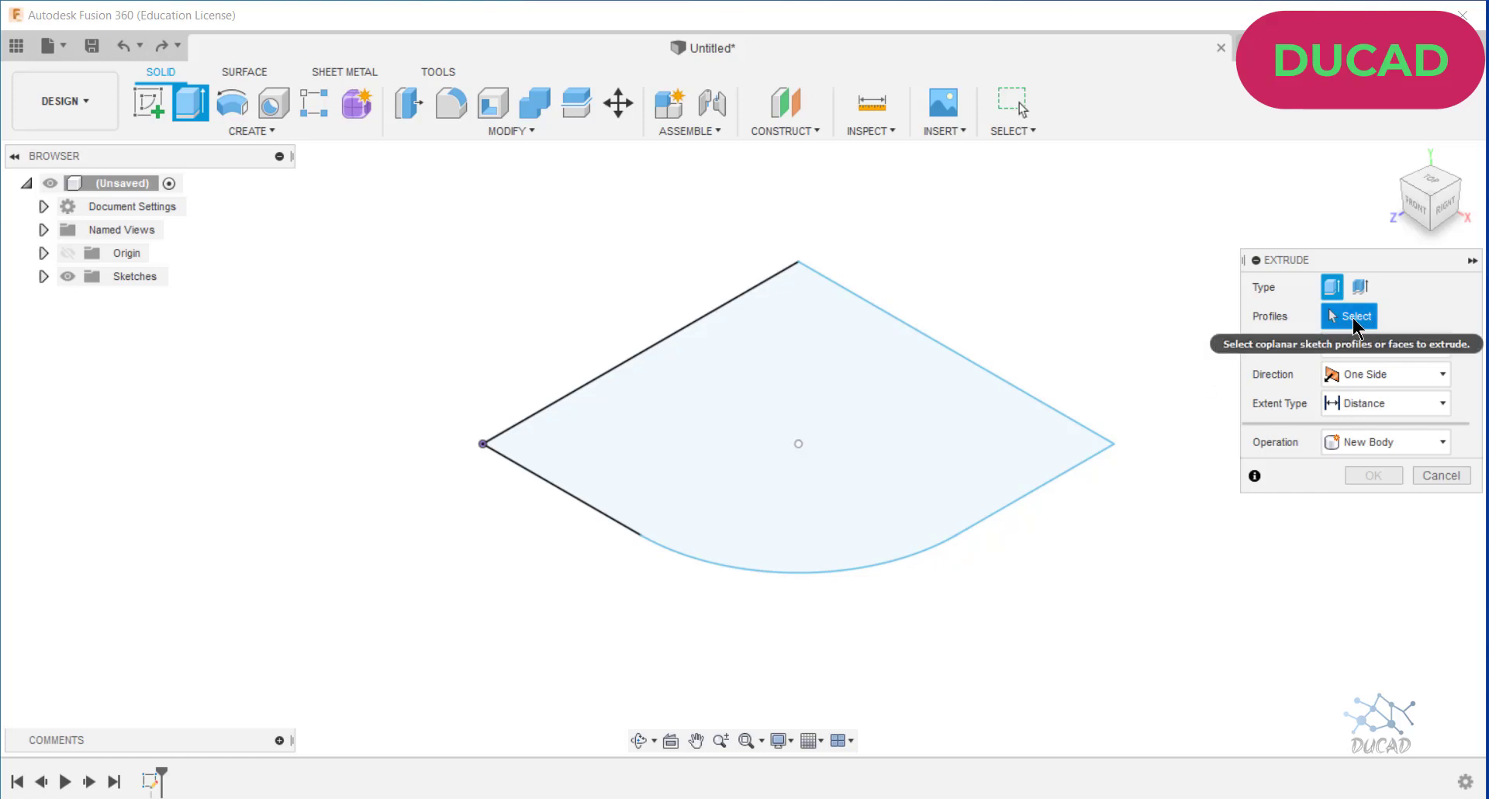
click(1046, 445)
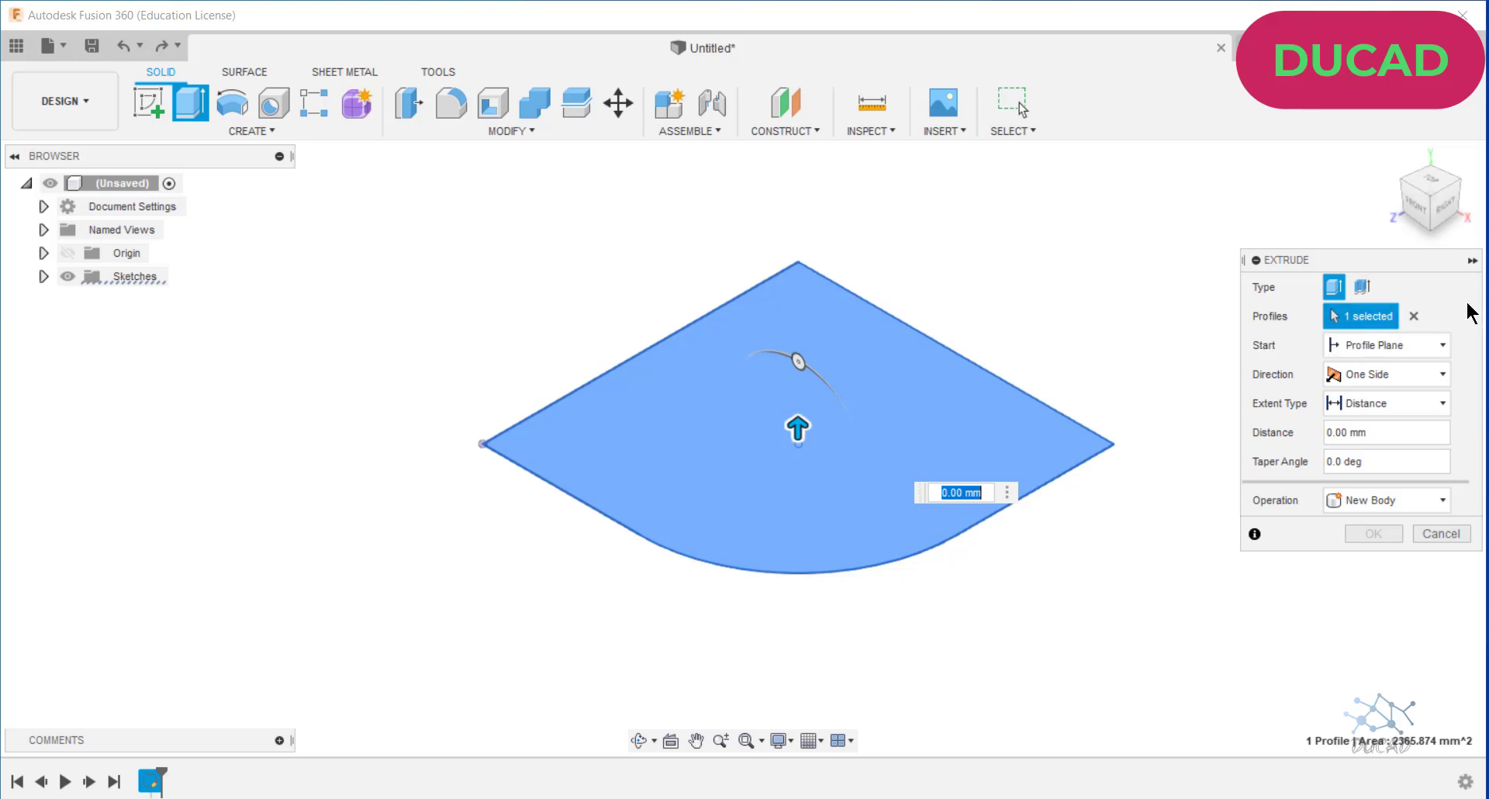
click(1443, 346)
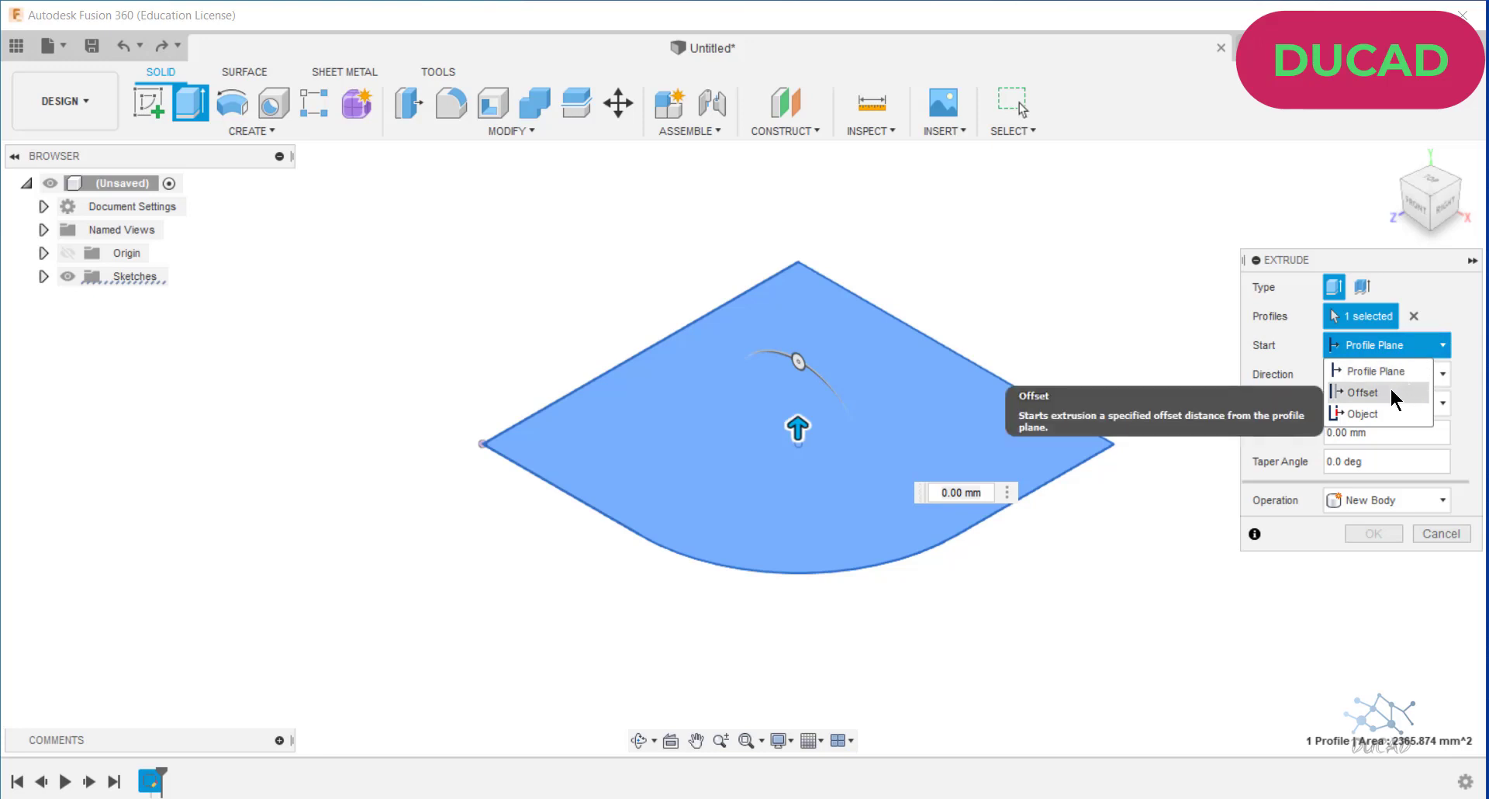
click(1455, 313)
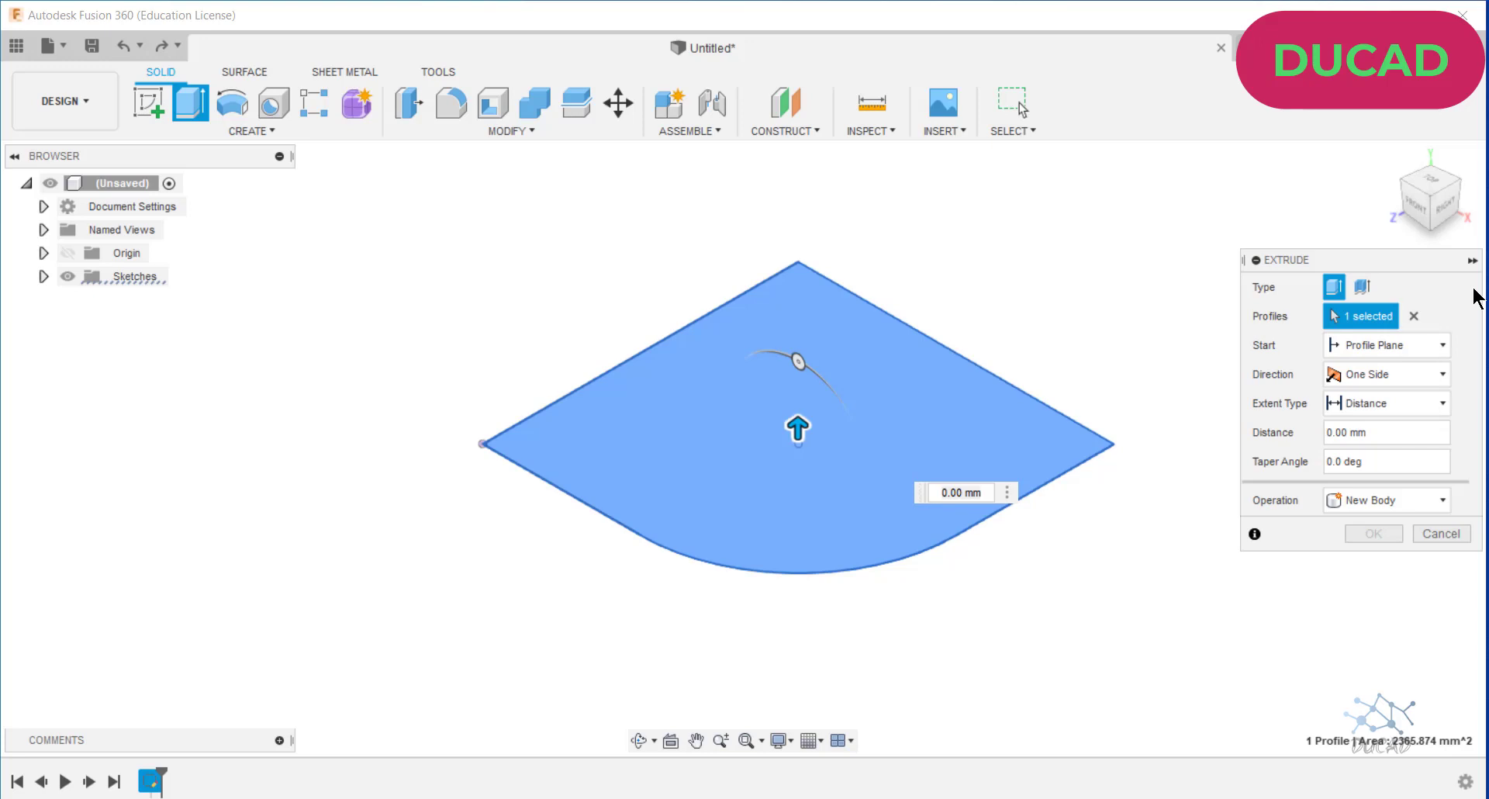
click(1437, 376)
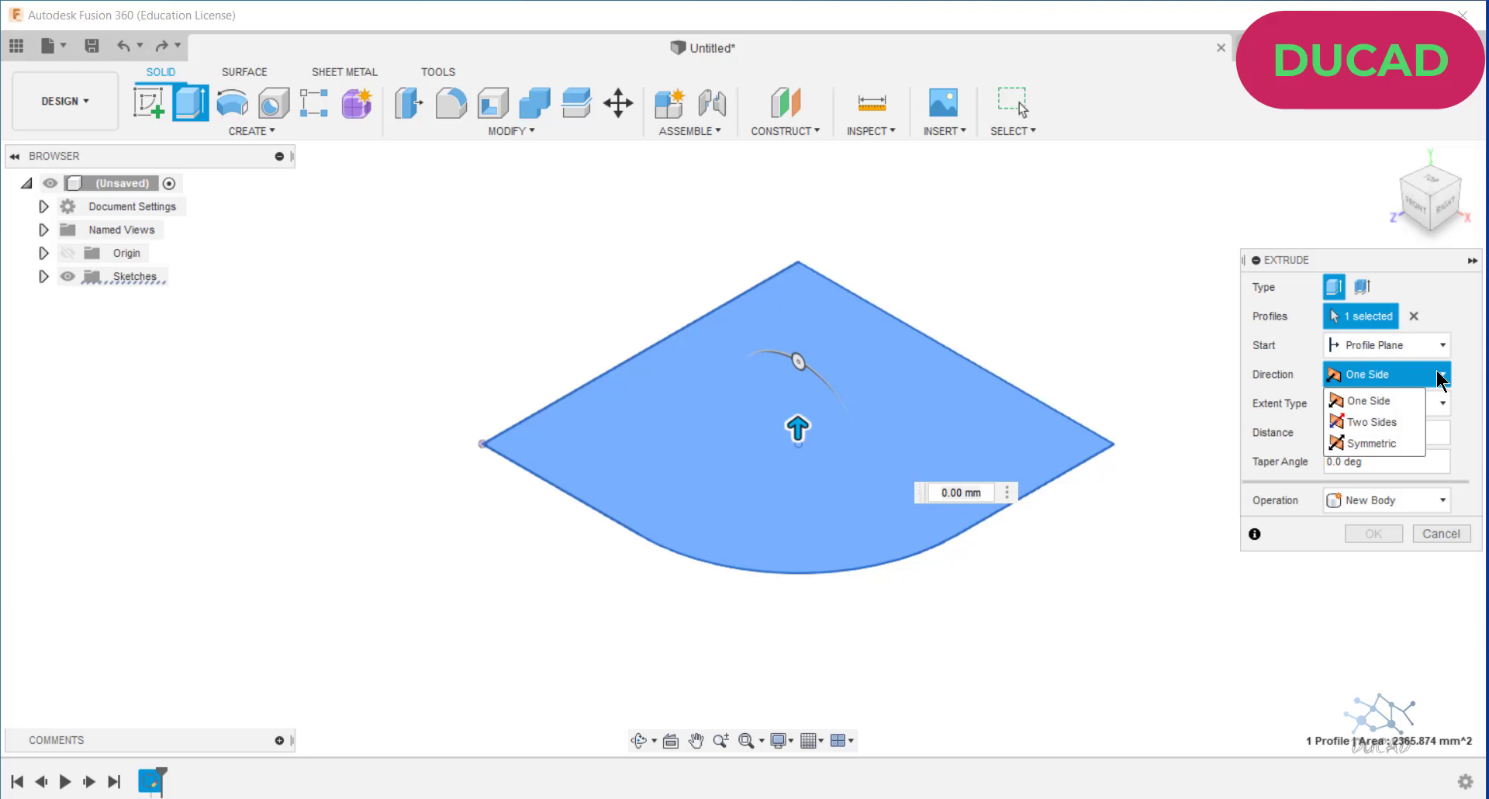
click(1460, 333)
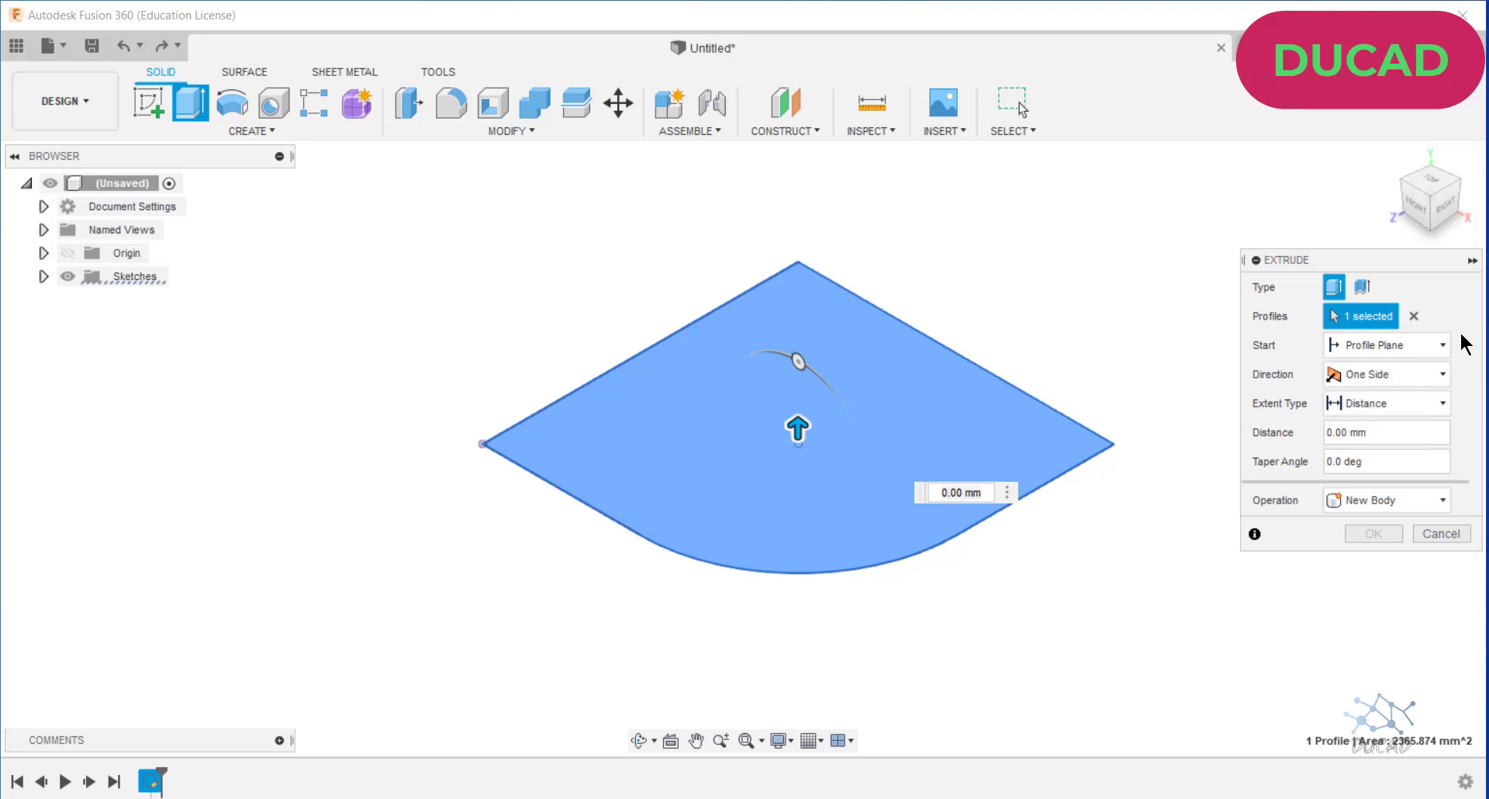
click(1389, 409)
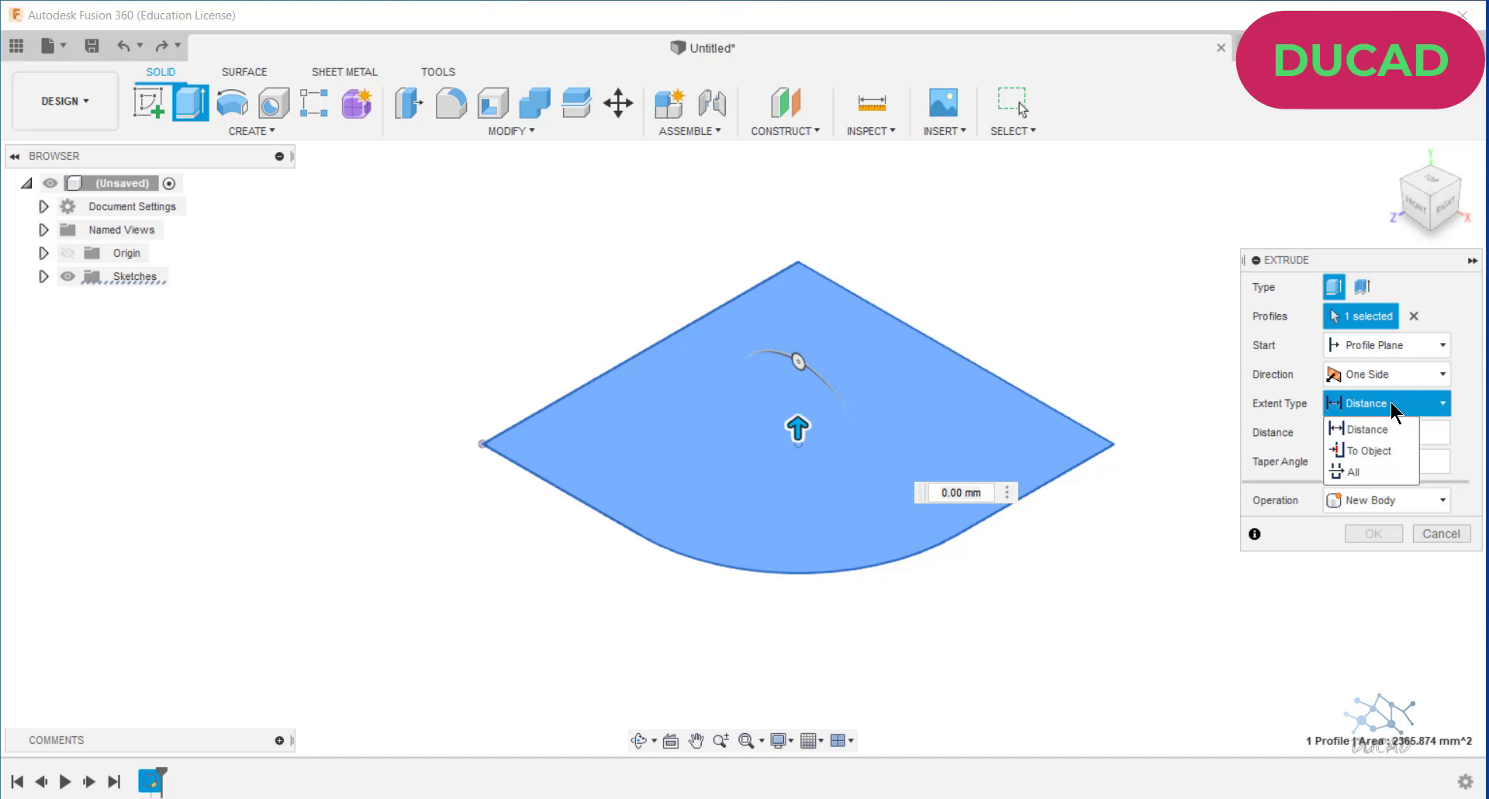
click(1465, 385)
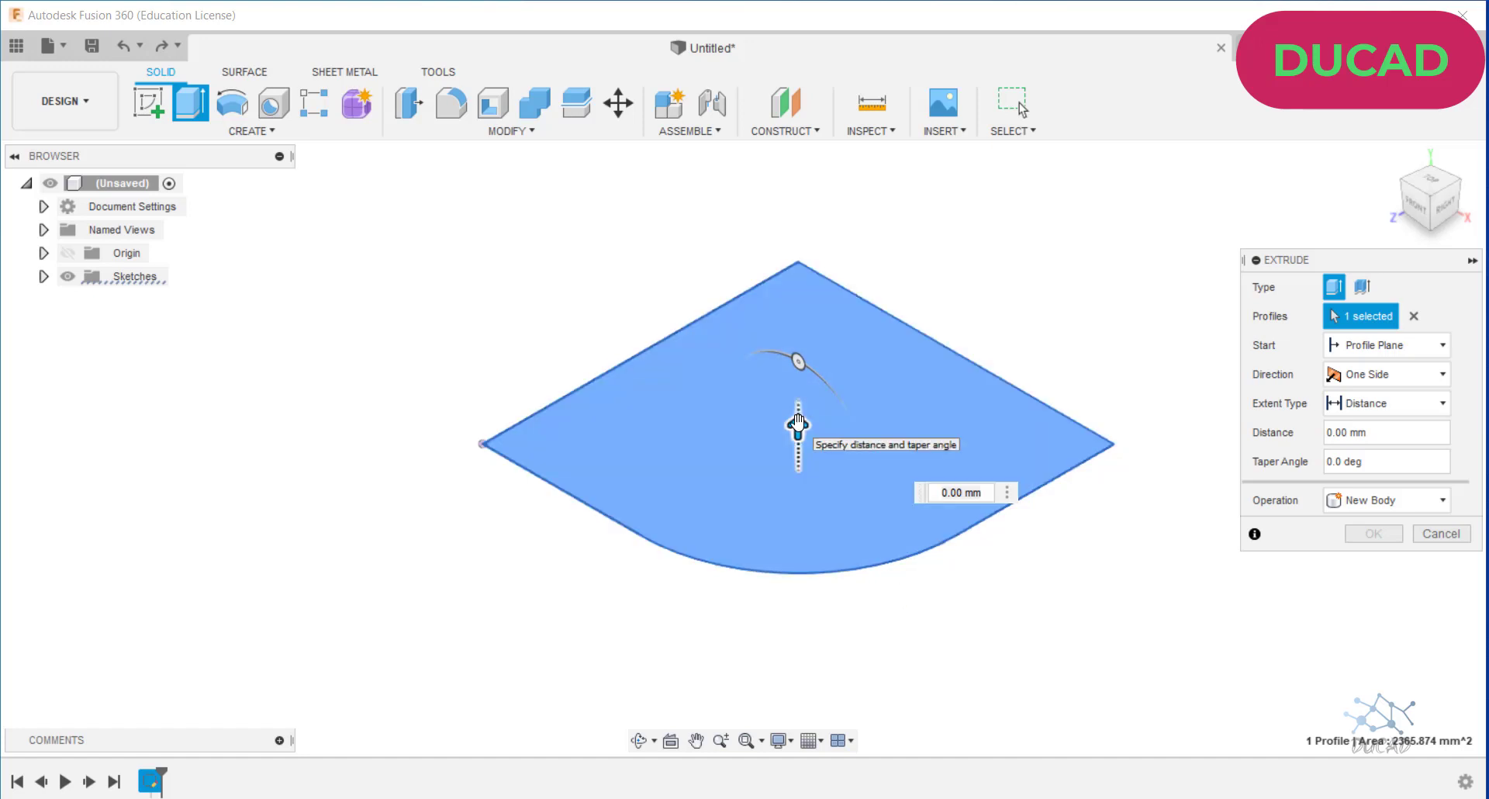
Extrude the selected profile 15 mm upward as a new body with a taper angle of -15 degrees.
drag(799, 422, 798, 321)
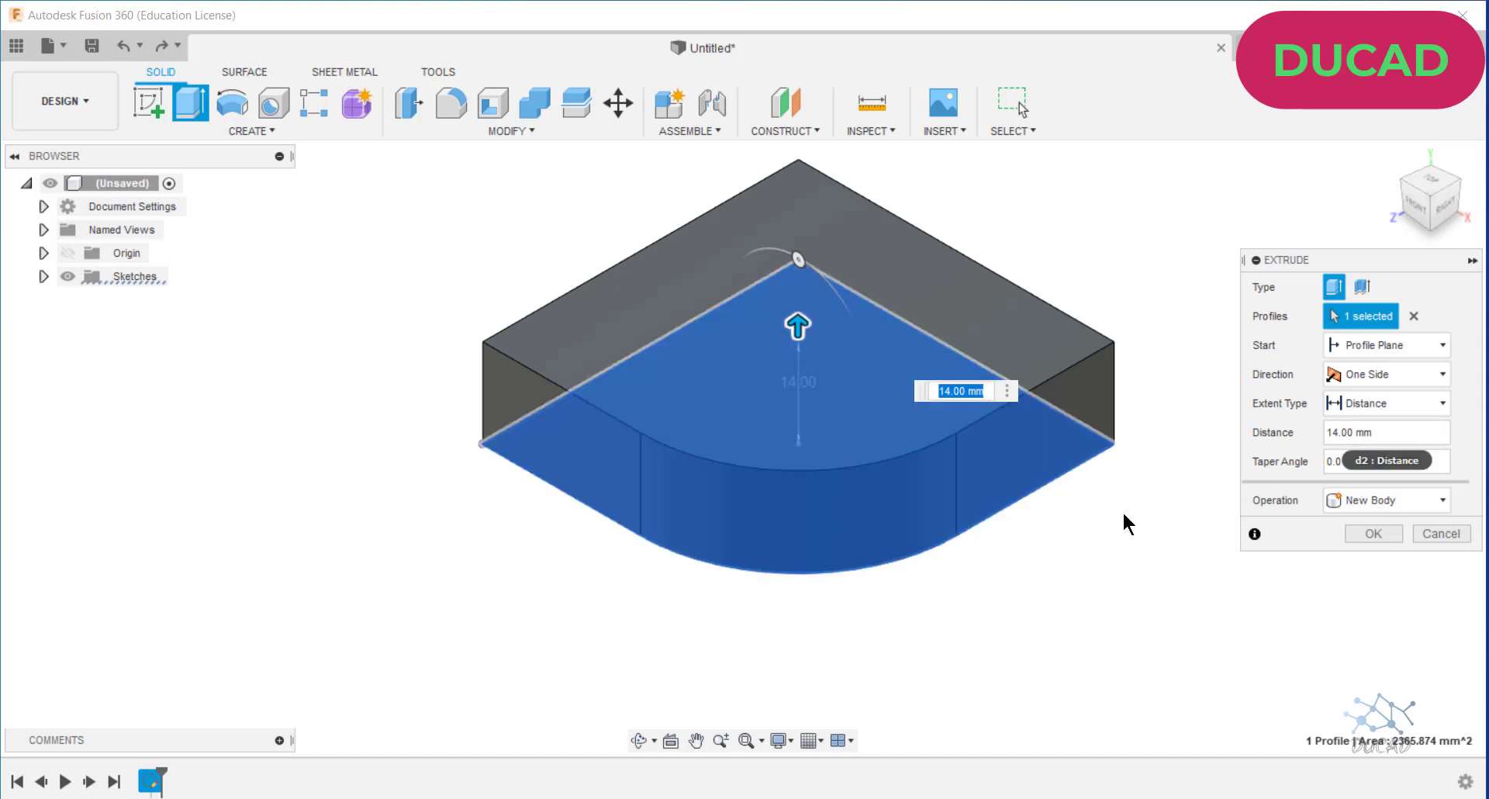
text(15)
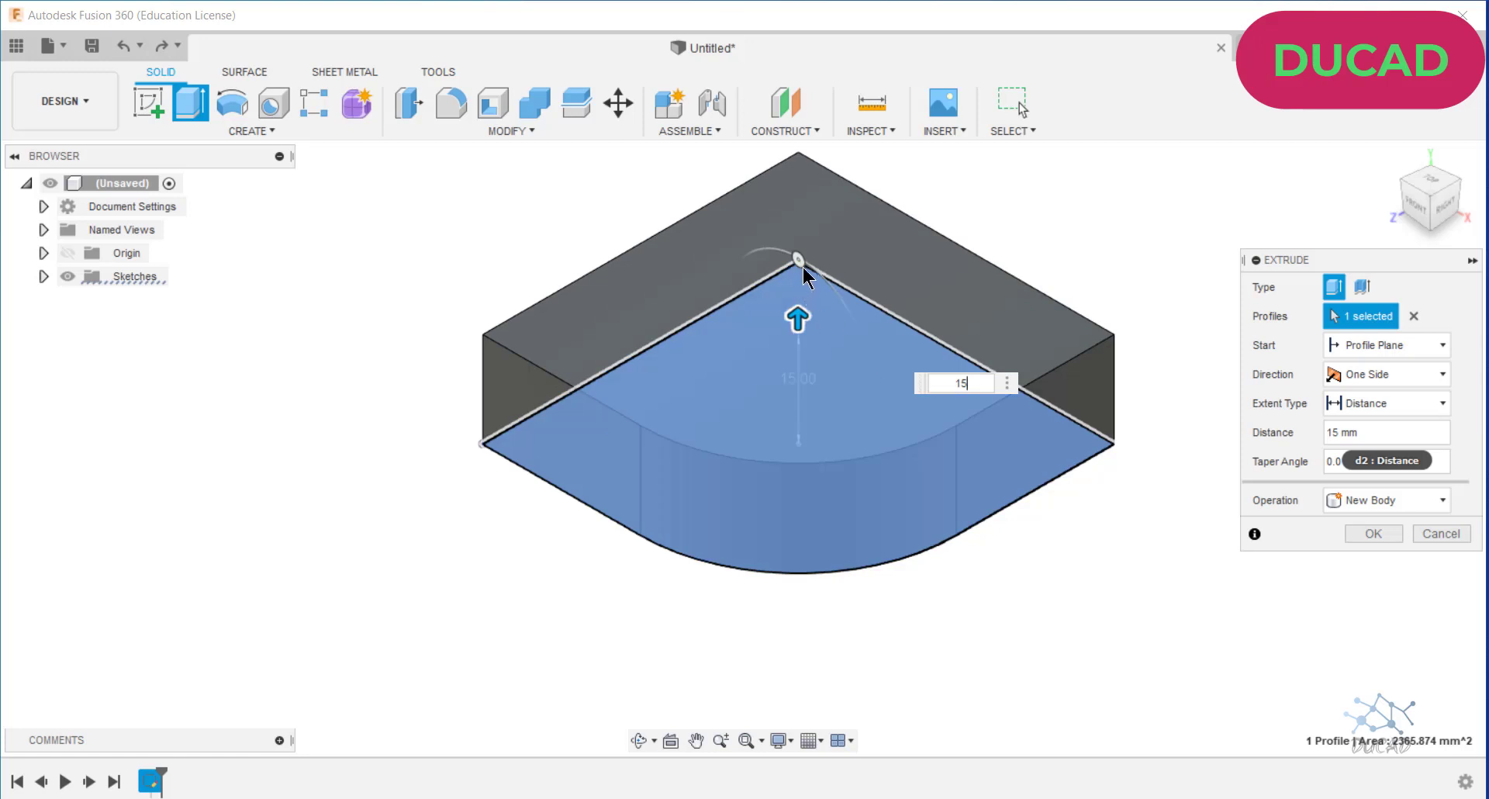
mouse_move(800, 256)
mouse_down()
mouse_move(818, 278)
mouse_move(779, 251)
mouse_up()
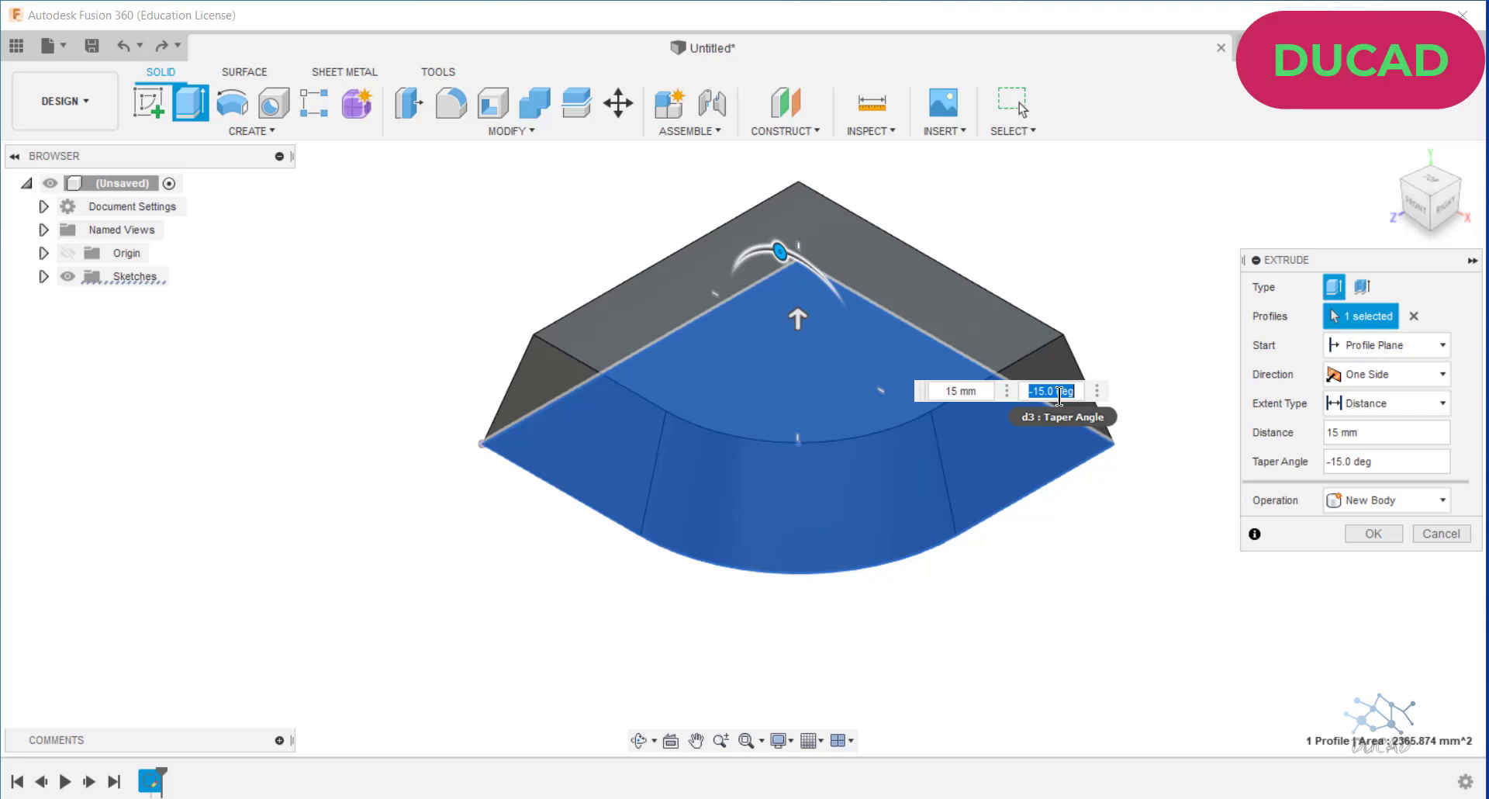
click(1377, 535)
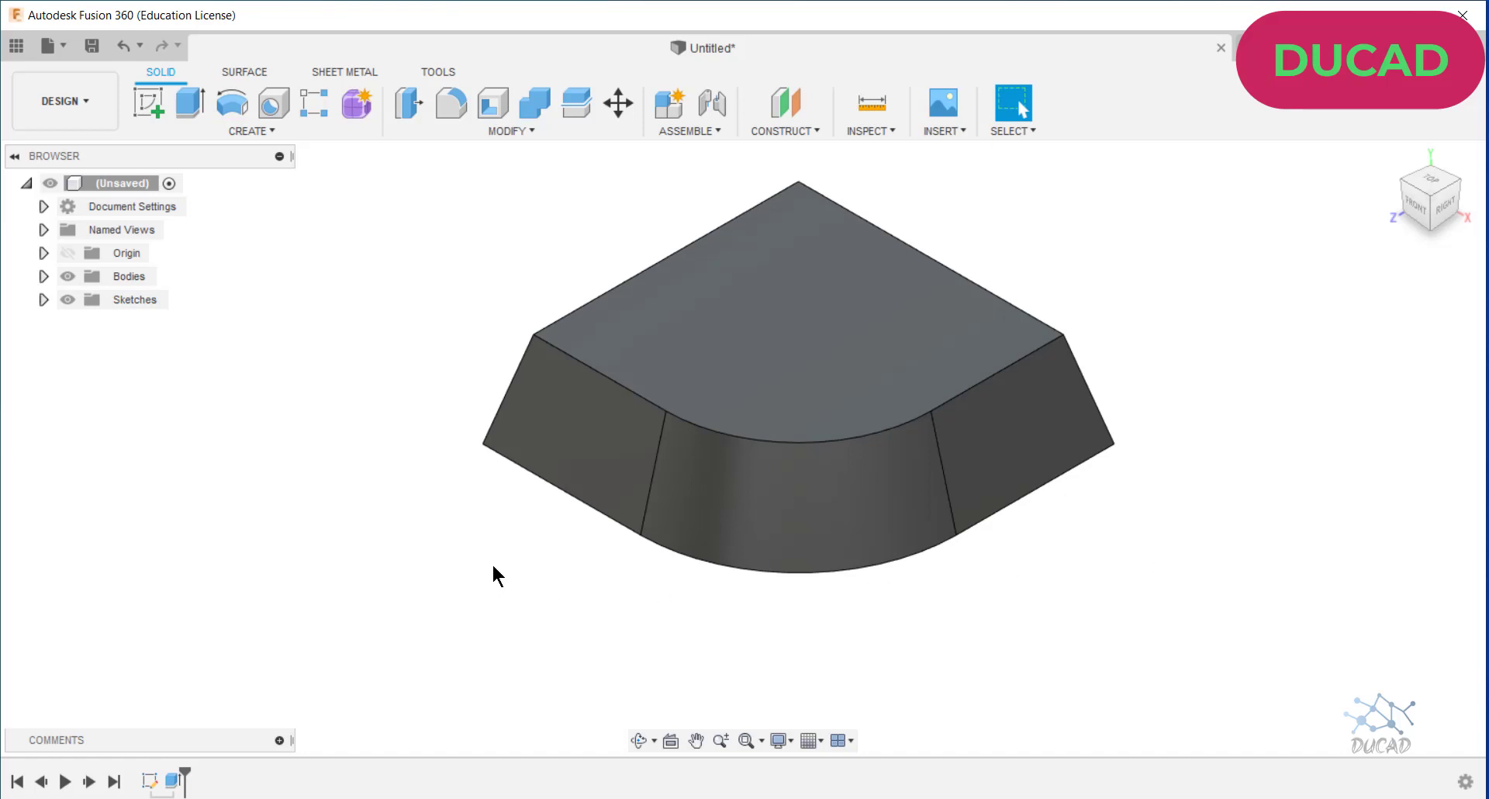
Reopen the tapered extrusion feature for editing.
click(174, 783)
right_click(173, 785)
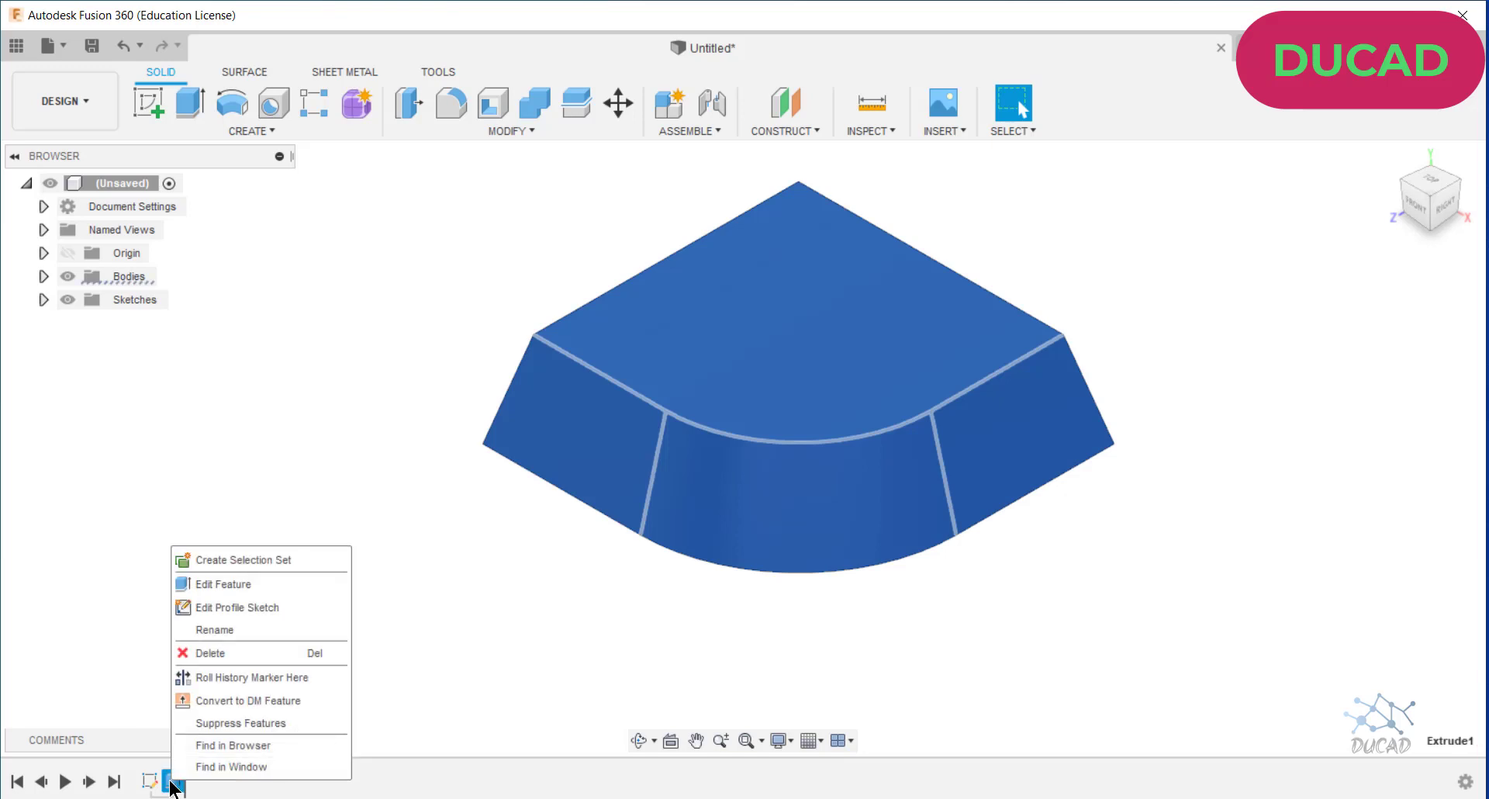
click(221, 581)
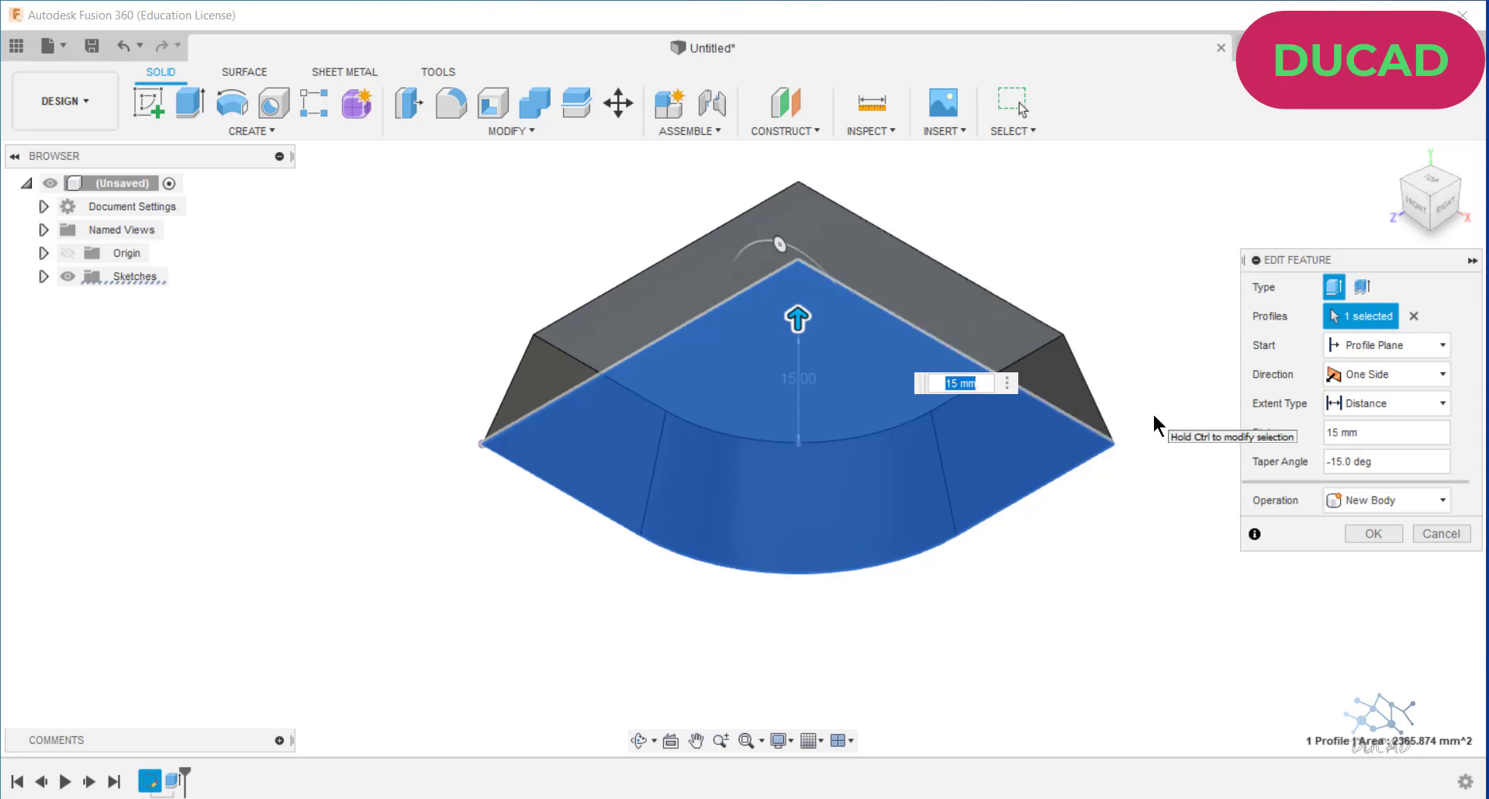
Set the extrusion direction to Two Sides, giving the second side a 14 mm distance and a -10 degree taper.
click(1368, 375)
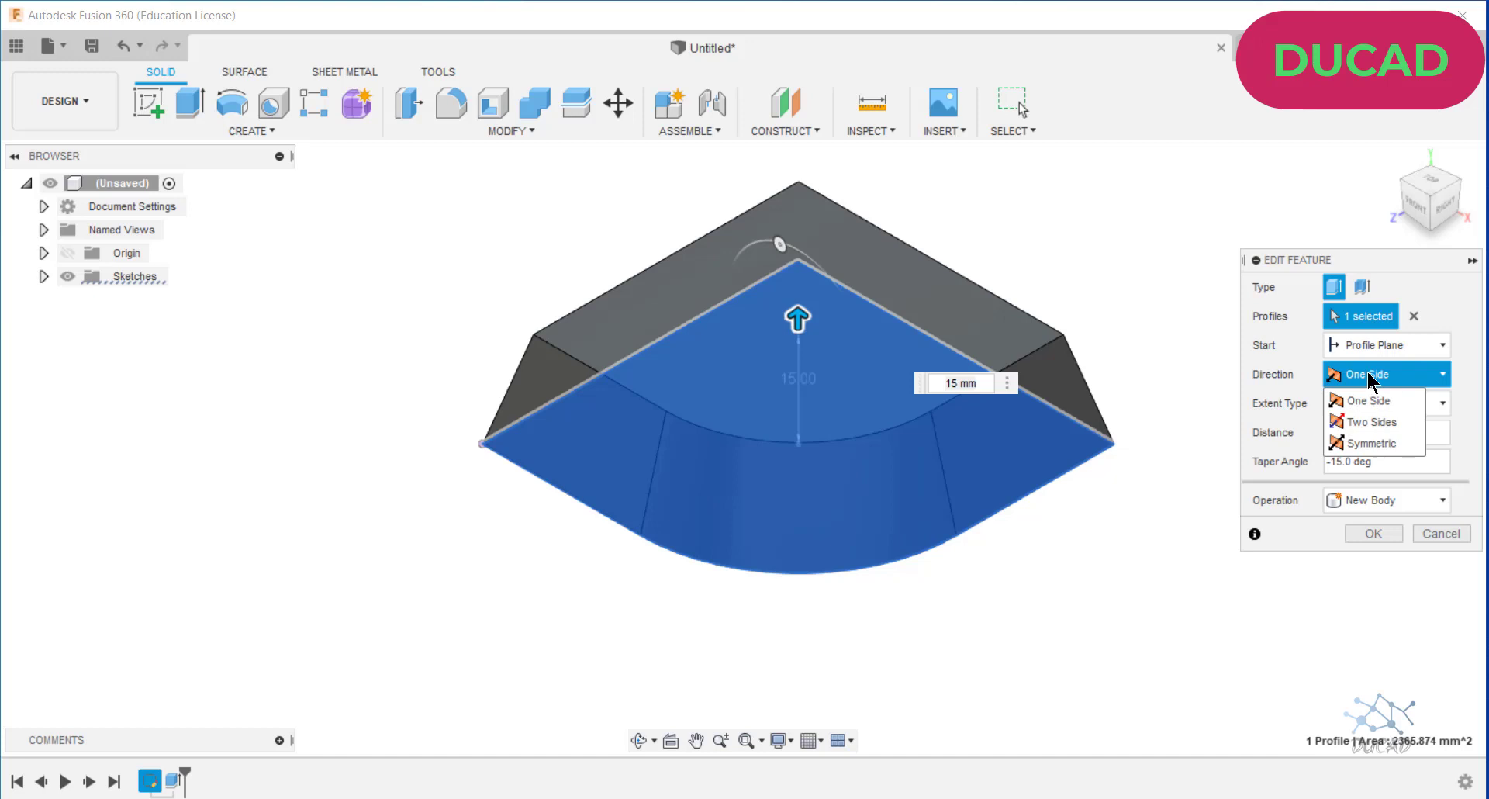
click(1372, 422)
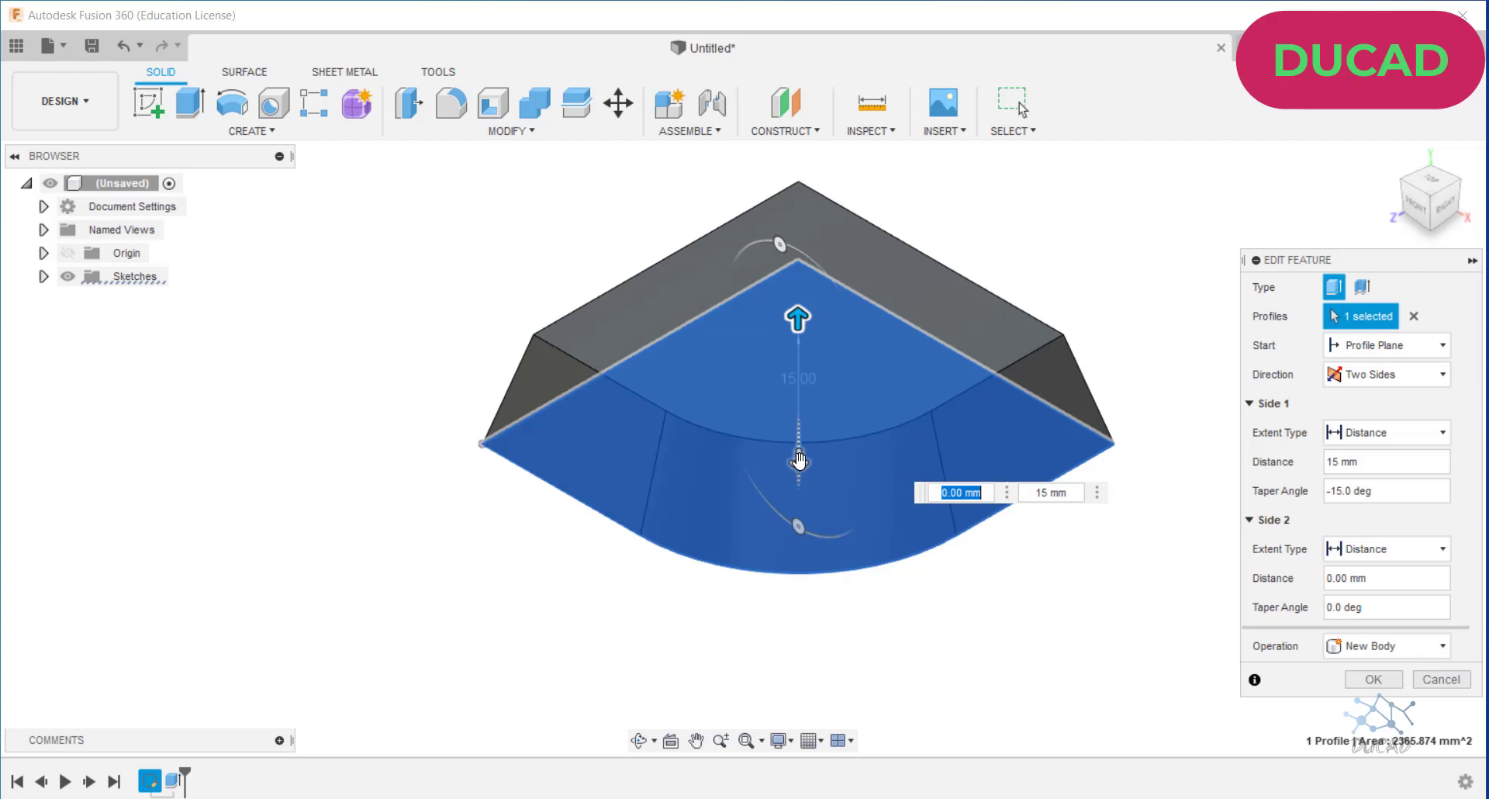
drag(799, 460, 797, 583)
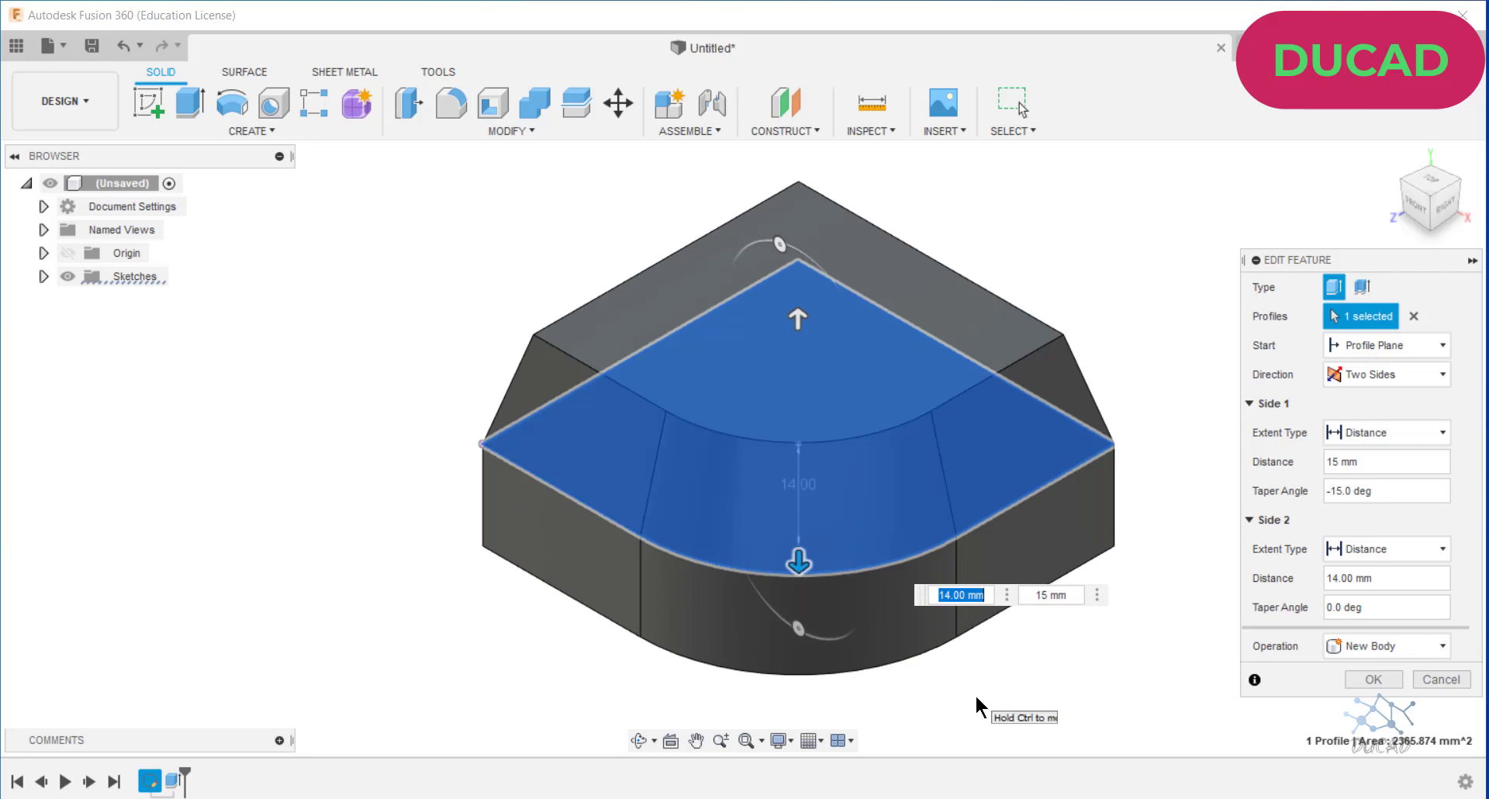
click(786, 627)
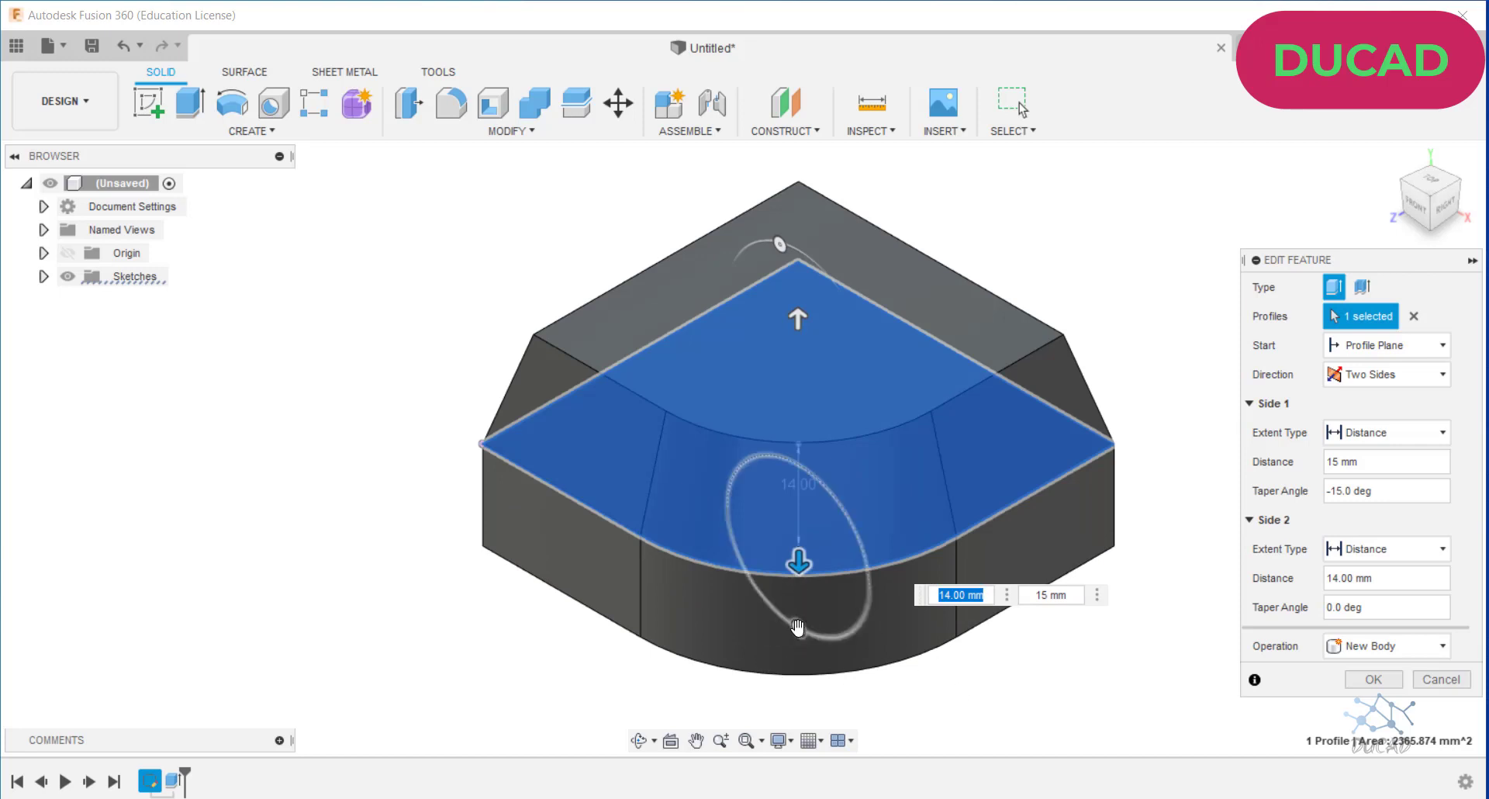
mouse_move(786, 625)
mouse_down()
mouse_move(775, 614)
mouse_move(810, 634)
mouse_up()
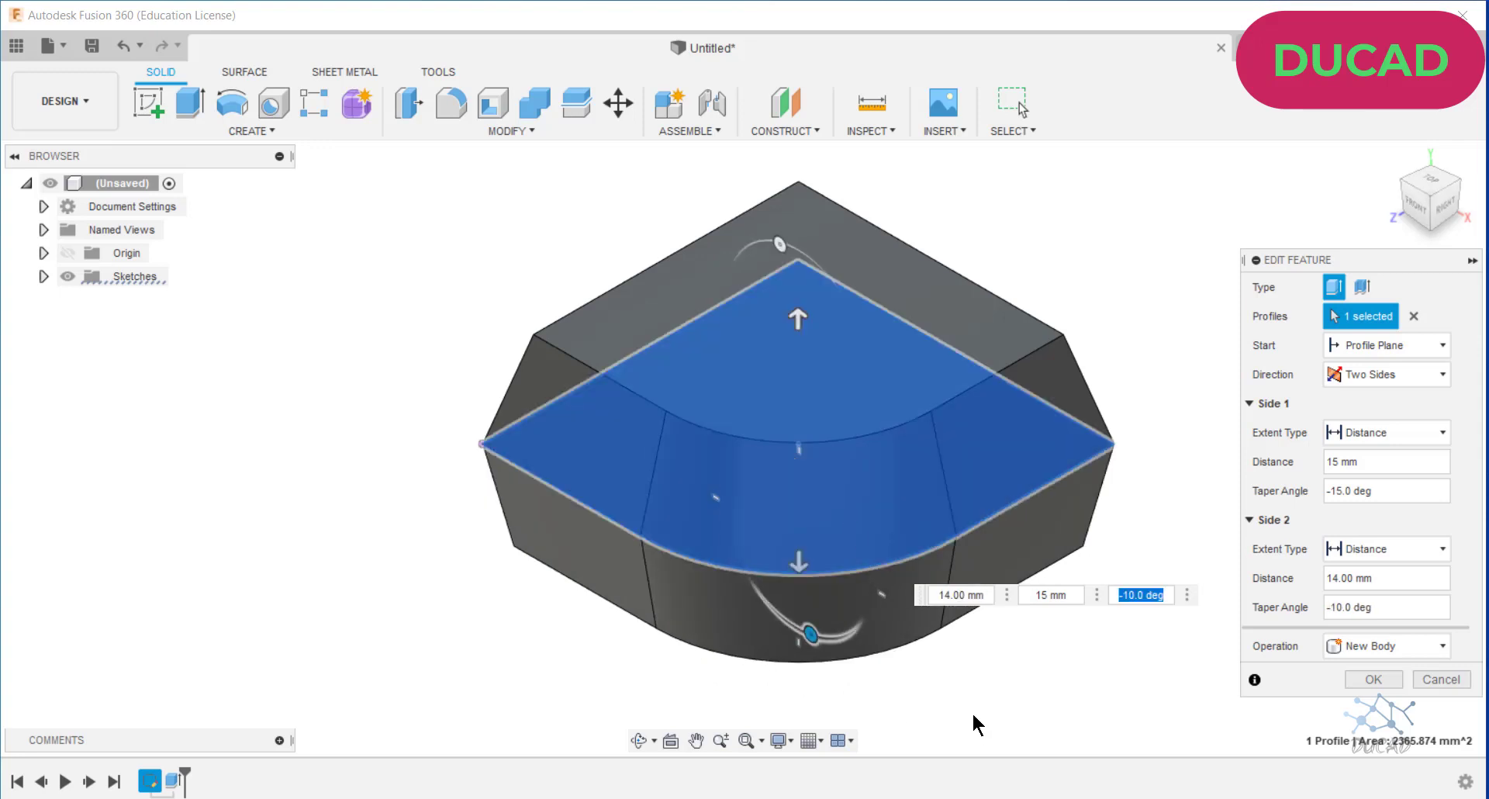
Change the extrusion direction to Symmetric with a 21 mm distance measured as whole length, and apply the edit.
click(1355, 382)
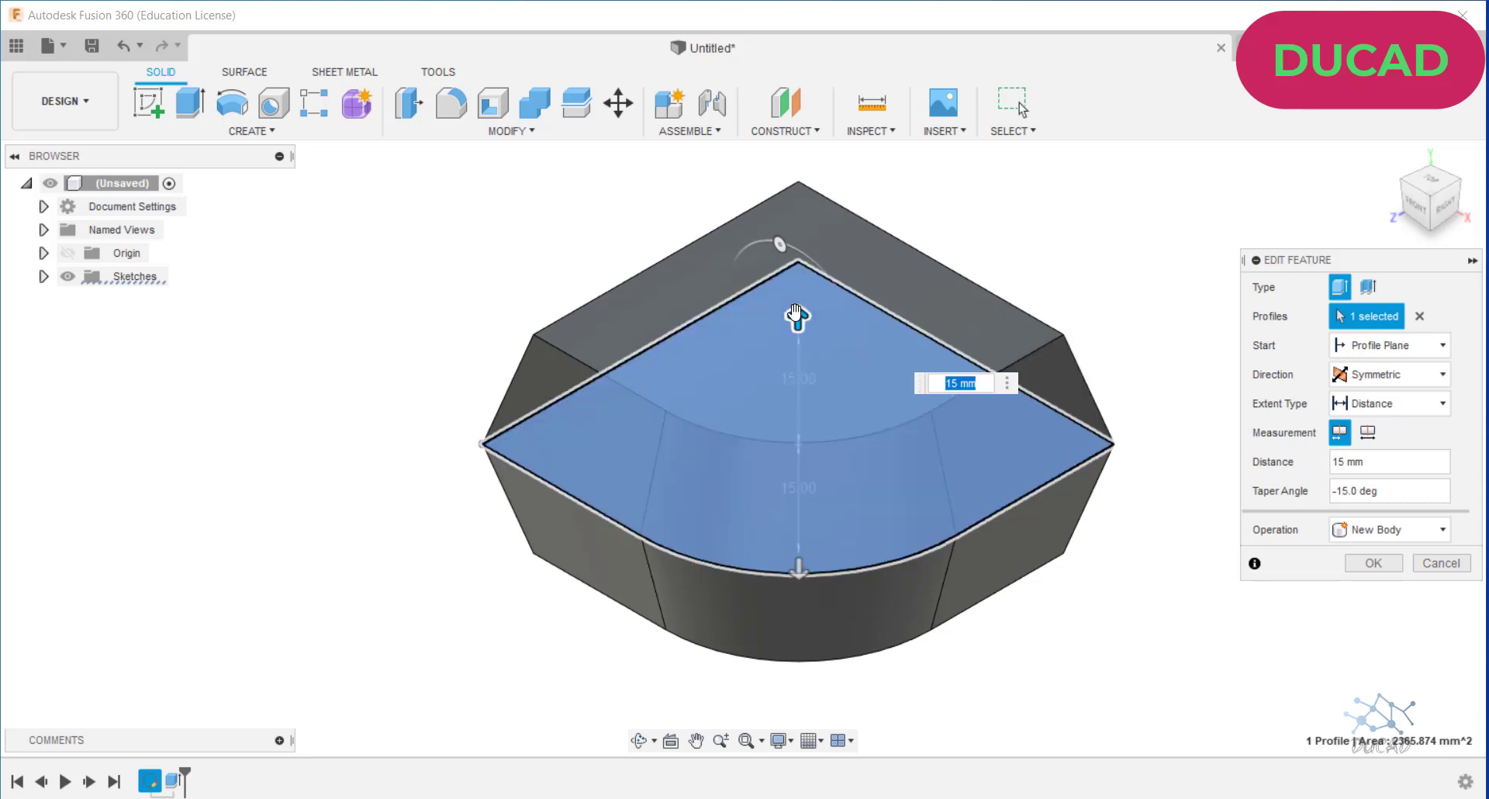
drag(797, 318, 797, 272)
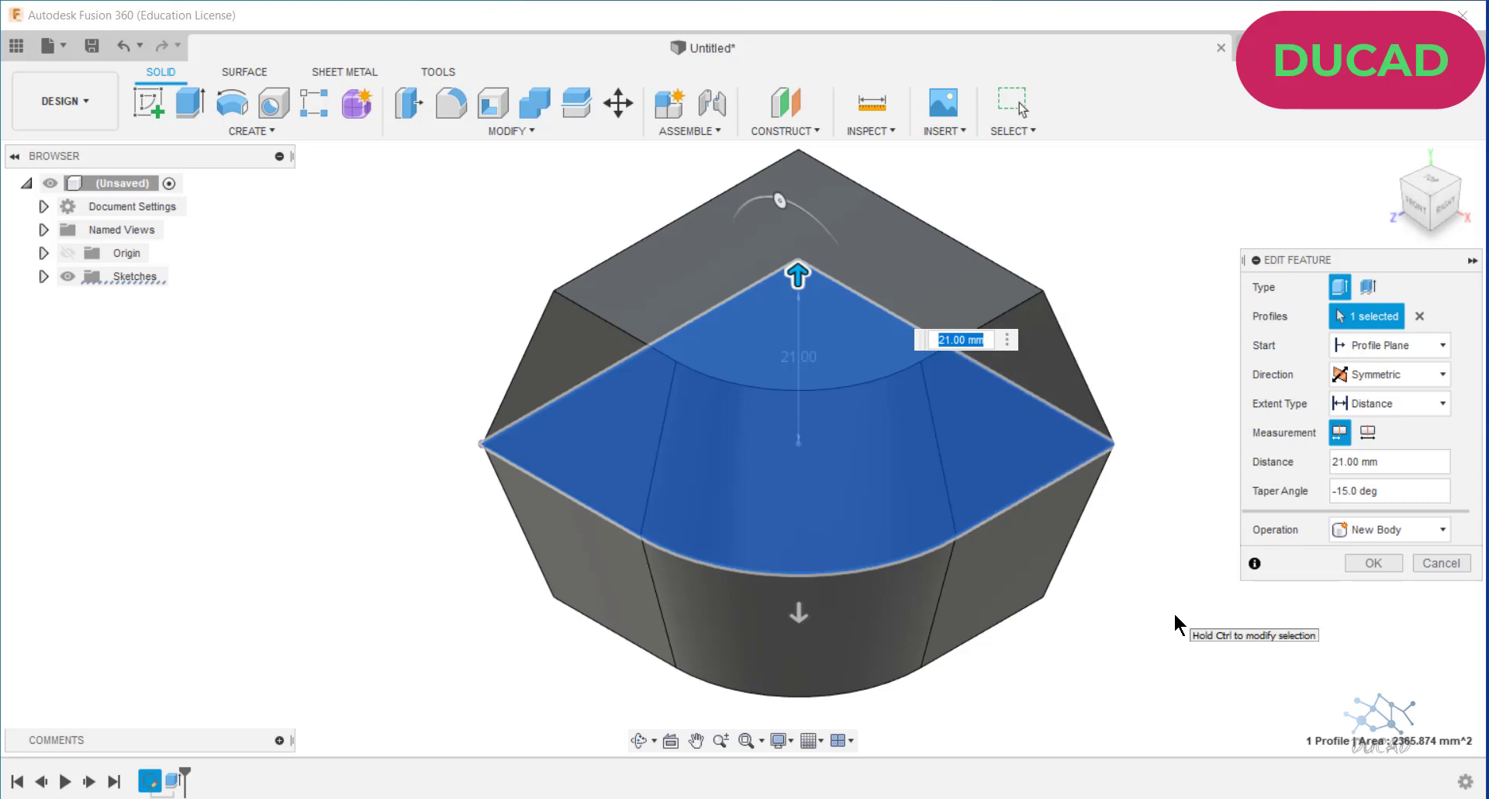
click(1365, 433)
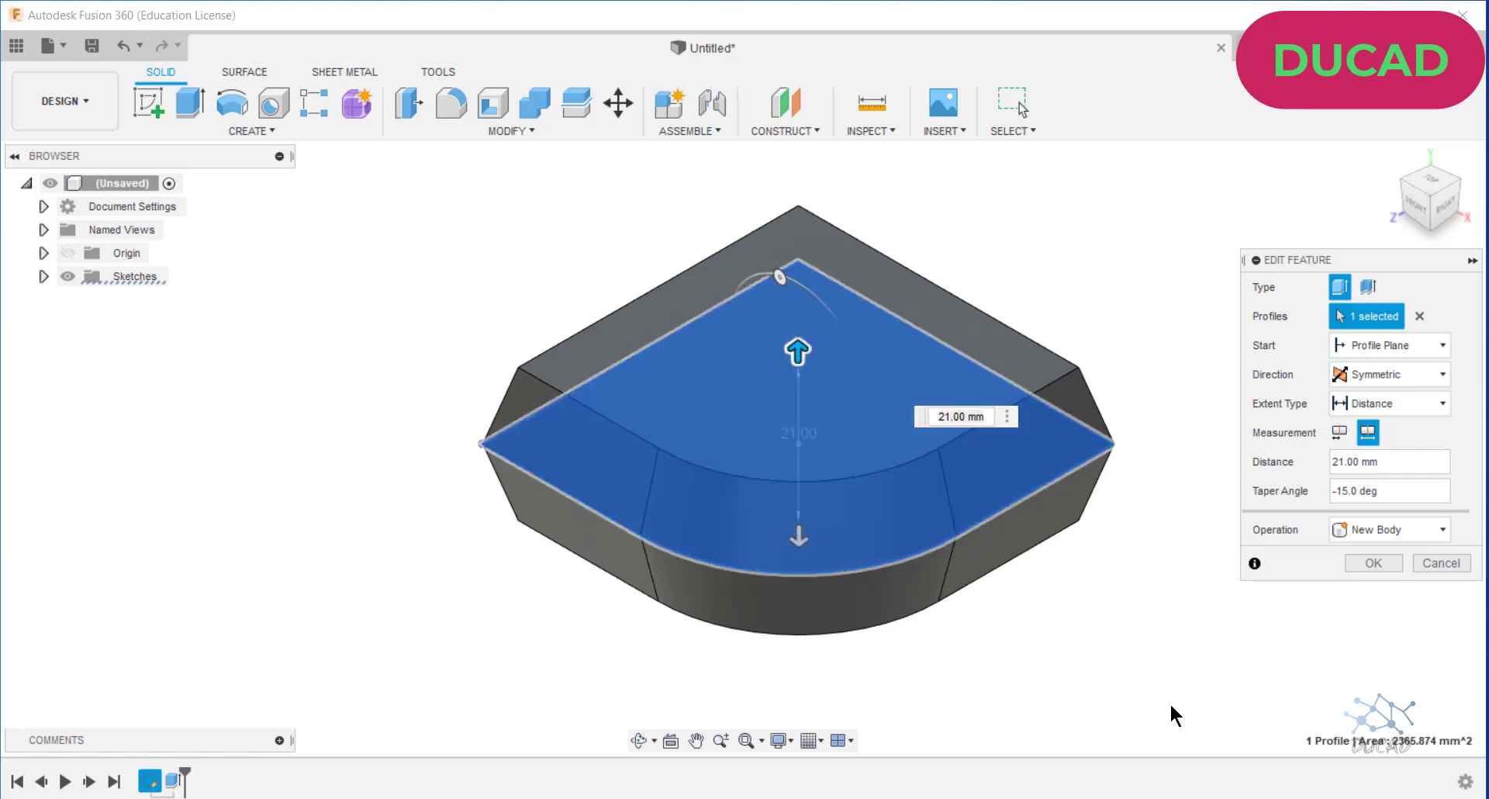
click(1351, 560)
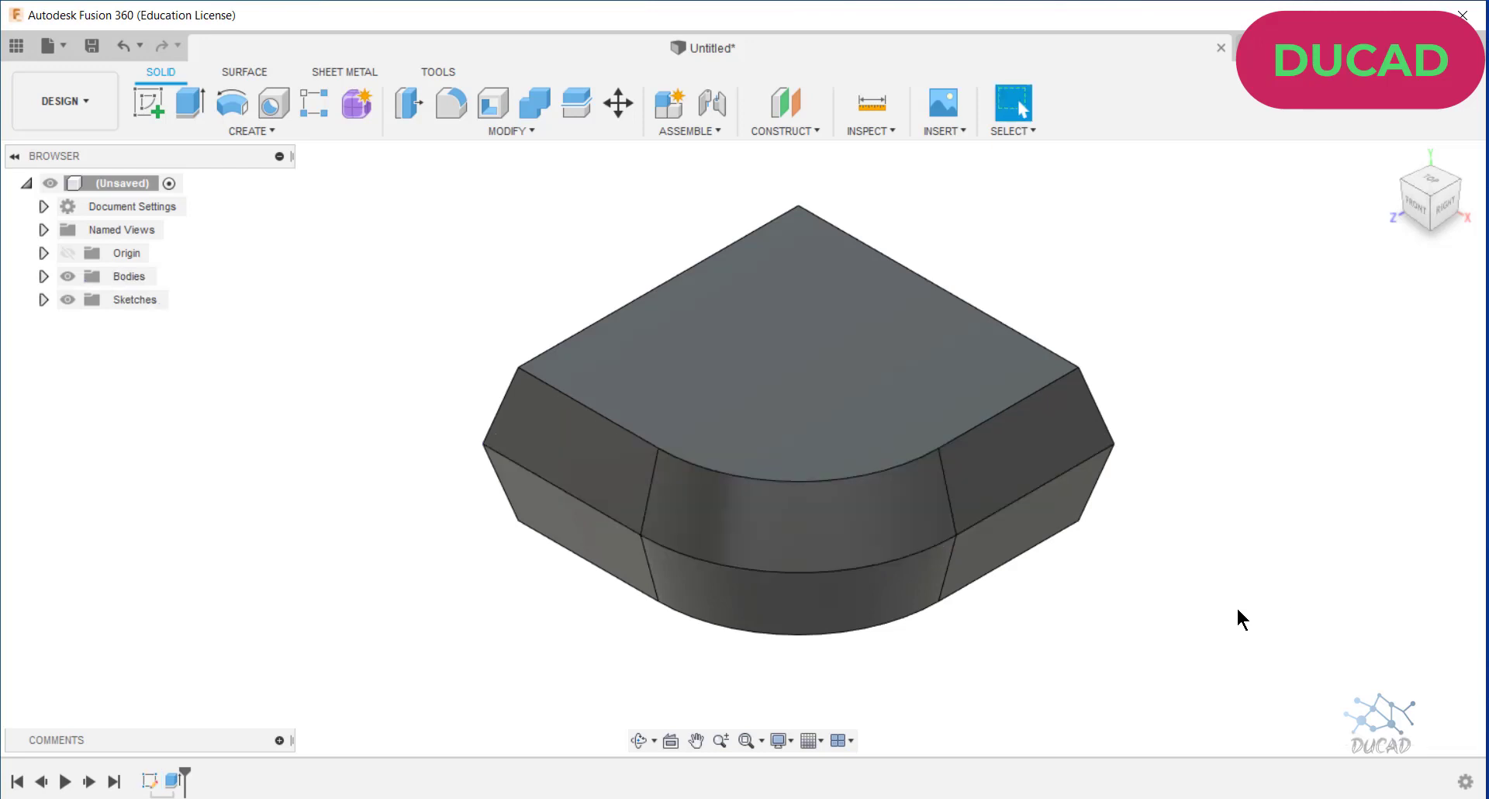